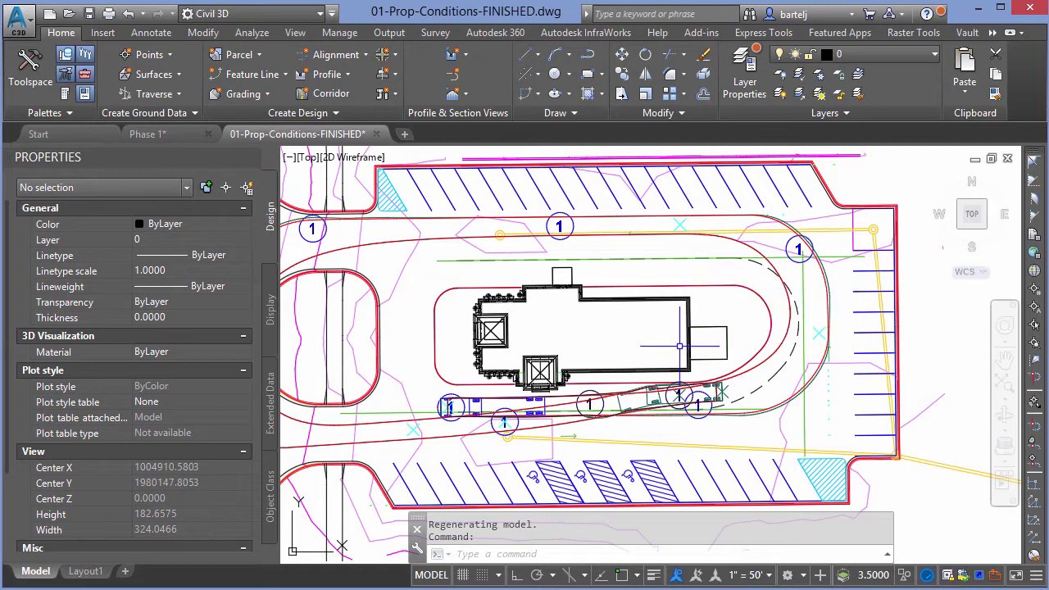
Zoom into the parking stalls and circled-1 markers below the building
{"action": "scroll", "coordinate": [686, 436], "scroll_direction": "up", "scroll_amount": 2}
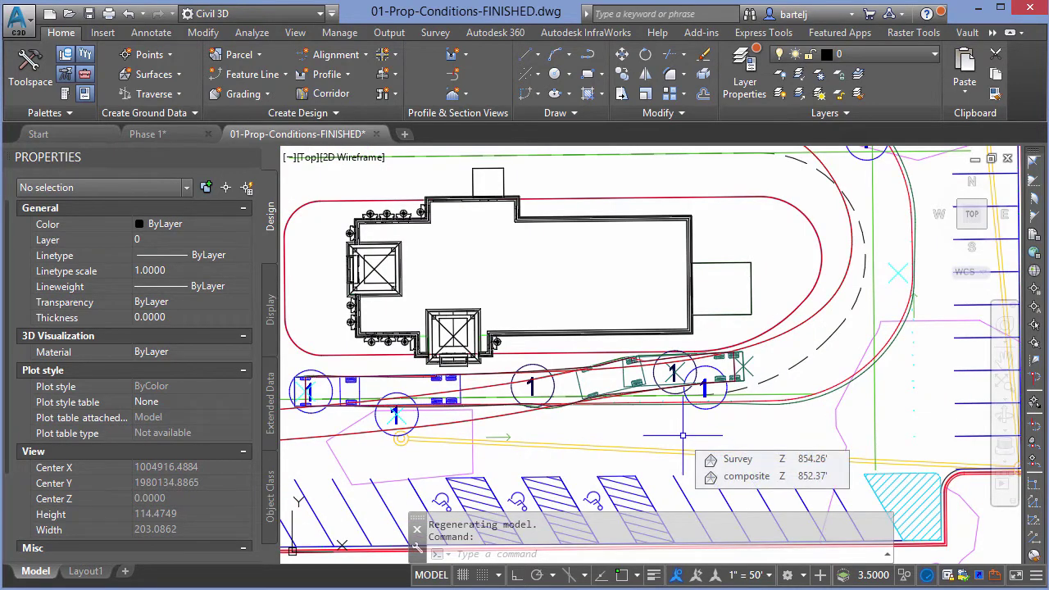
{"action": "scroll", "coordinate": [664, 437], "scroll_direction": "down", "scroll_amount": 2}
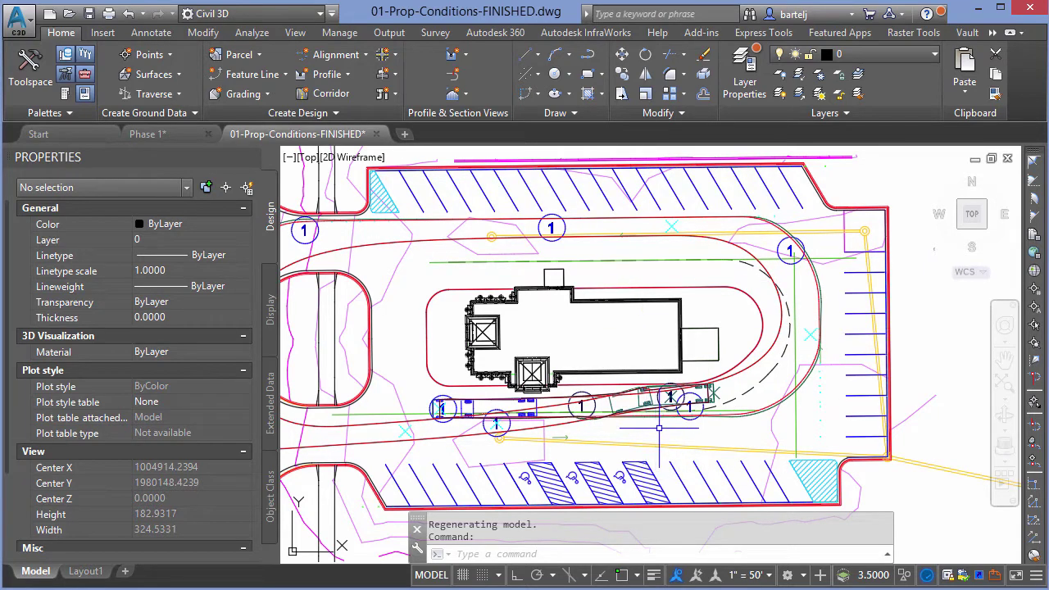
{"action": "scroll", "coordinate": [659, 427], "scroll_direction": "up", "scroll_amount": 4}
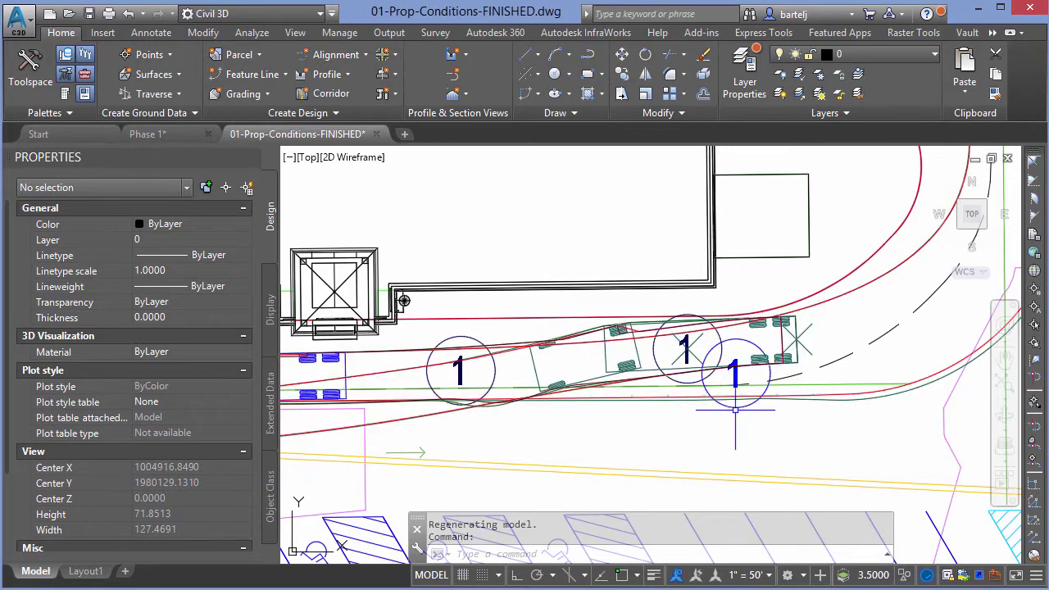
{"action": "mouse_move", "coordinate": [694, 443]}
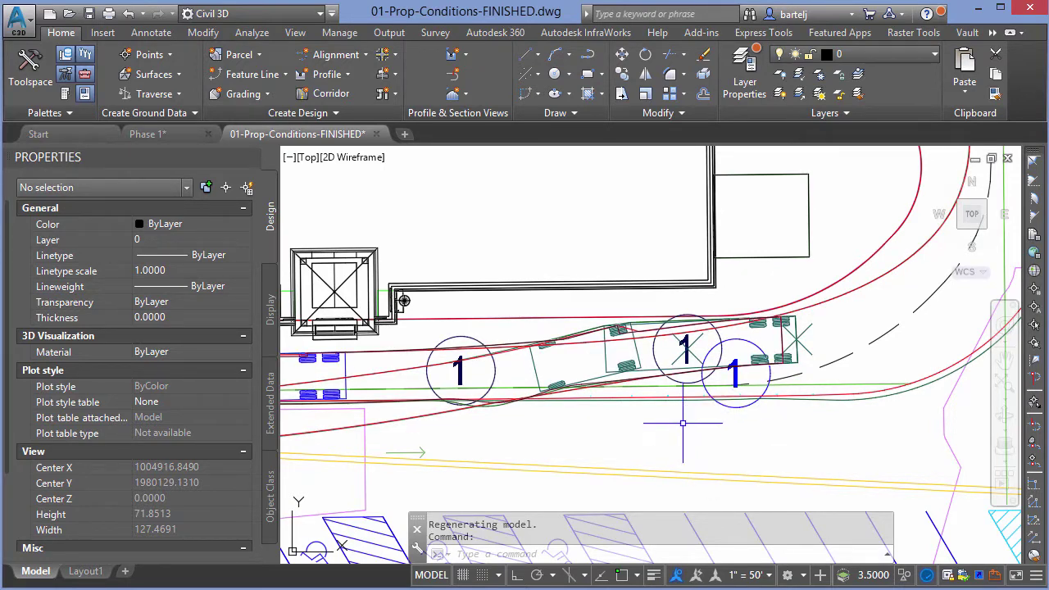
{"action": "mouse_move", "coordinate": [683, 423]}
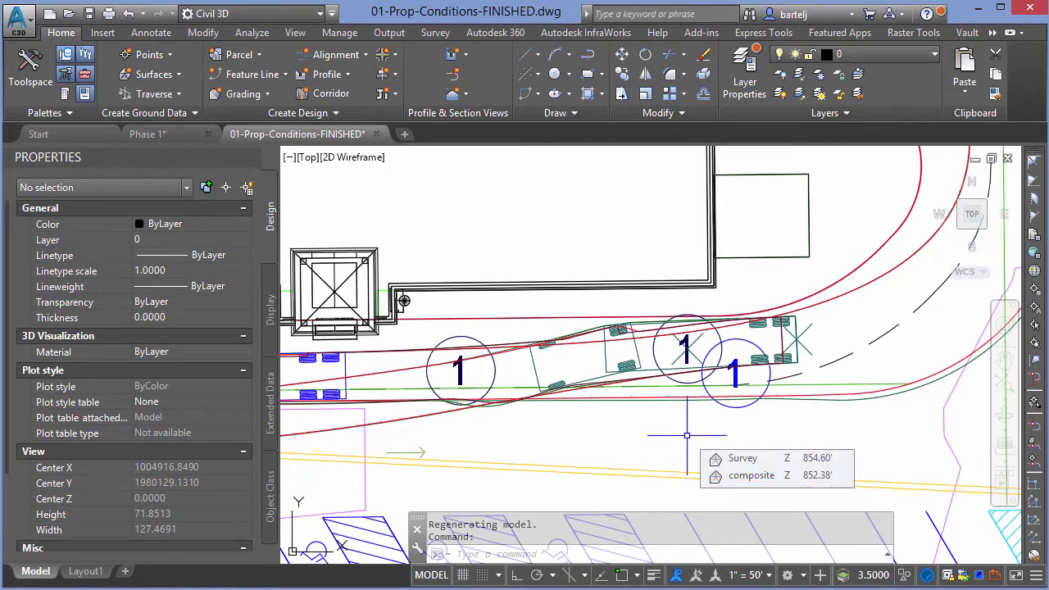
Save the close-up view with MSLIDE as 01-Prop-Conditions-FINISHED.sld in the Desktop Tuesday folder
{"action": "type", "text": "m"}
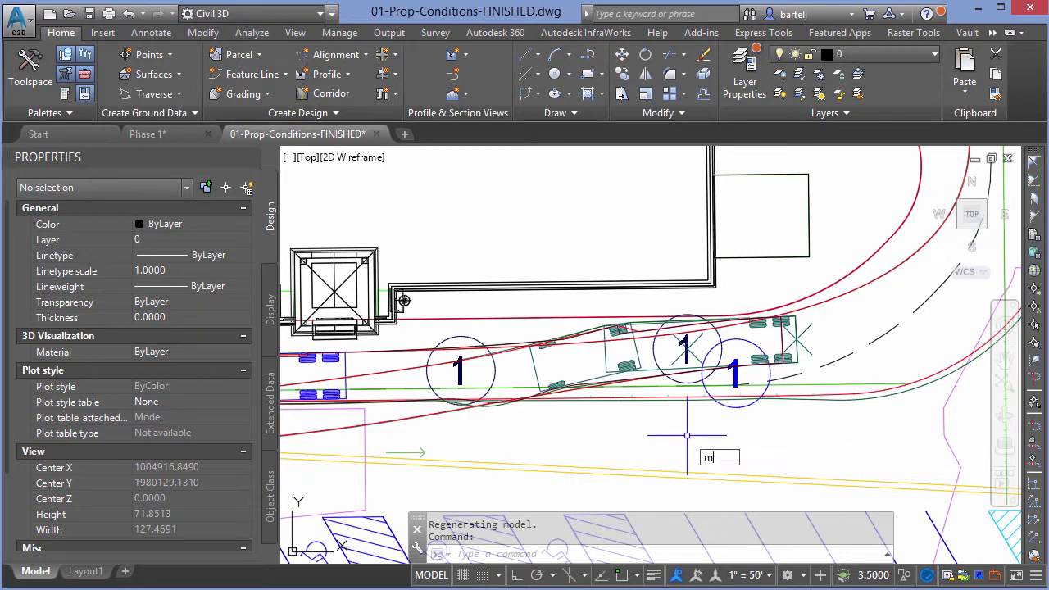
{"action": "type", "text": "slide"}
{"action": "key", "text": "Return"}
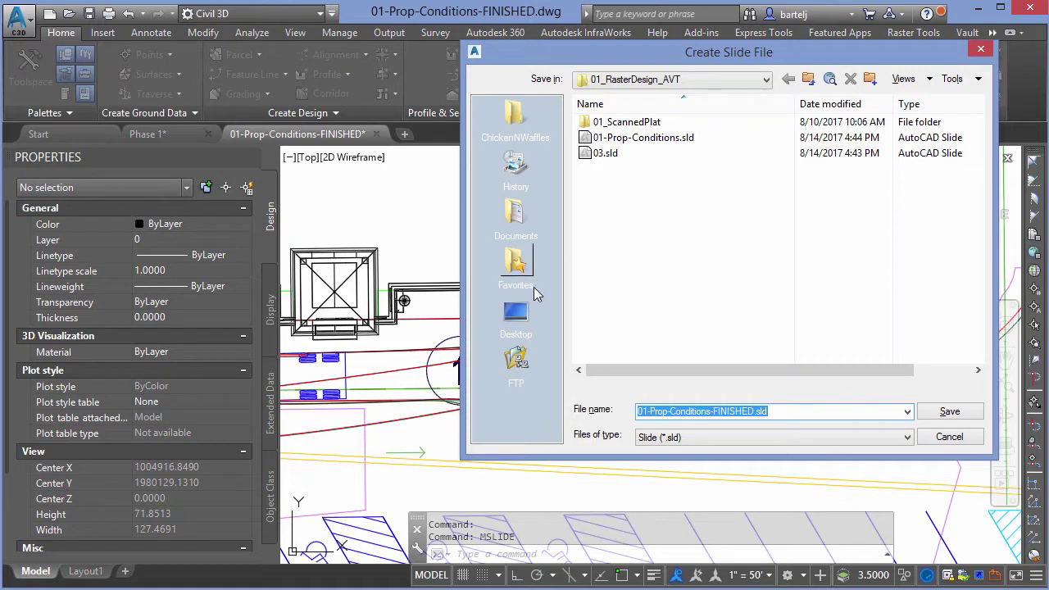
{"action": "left_click", "coordinate": [517, 316]}
{"action": "double_click", "coordinate": [615, 292]}
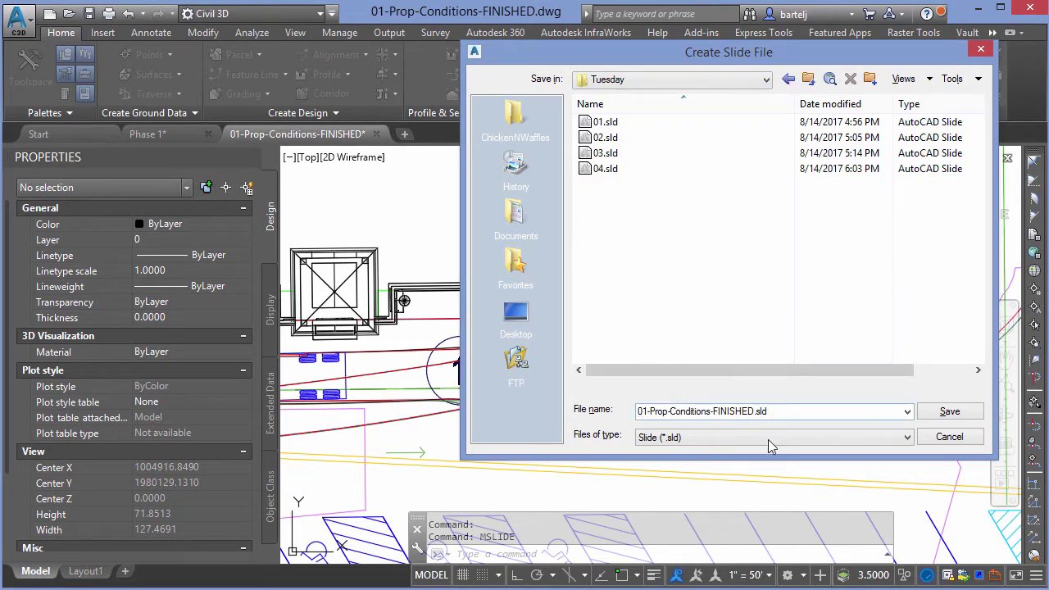
{"action": "left_click", "coordinate": [949, 413]}
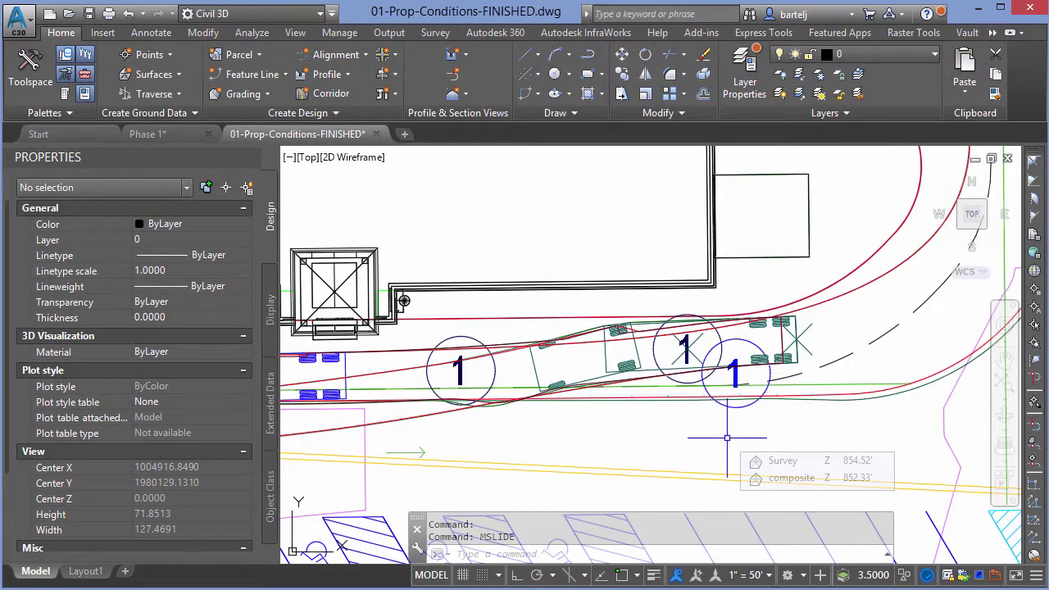
Zoom out and pan to frame the left parking islands
{"action": "scroll", "coordinate": [730, 441], "scroll_direction": "down", "scroll_amount": 2}
{"action": "scroll", "coordinate": [656, 372], "scroll_direction": "down", "scroll_amount": 2}
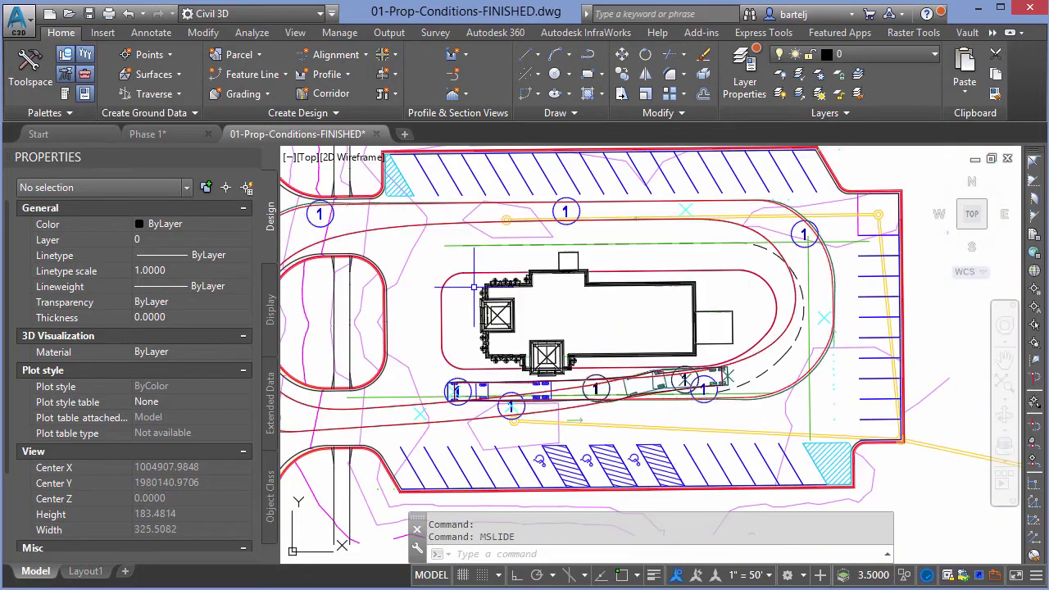
{"action": "middle_click_drag", "start_coordinate": [445, 273], "coordinate": [502, 318]}
{"action": "scroll", "coordinate": [530, 287], "scroll_direction": "up", "scroll_amount": 3}
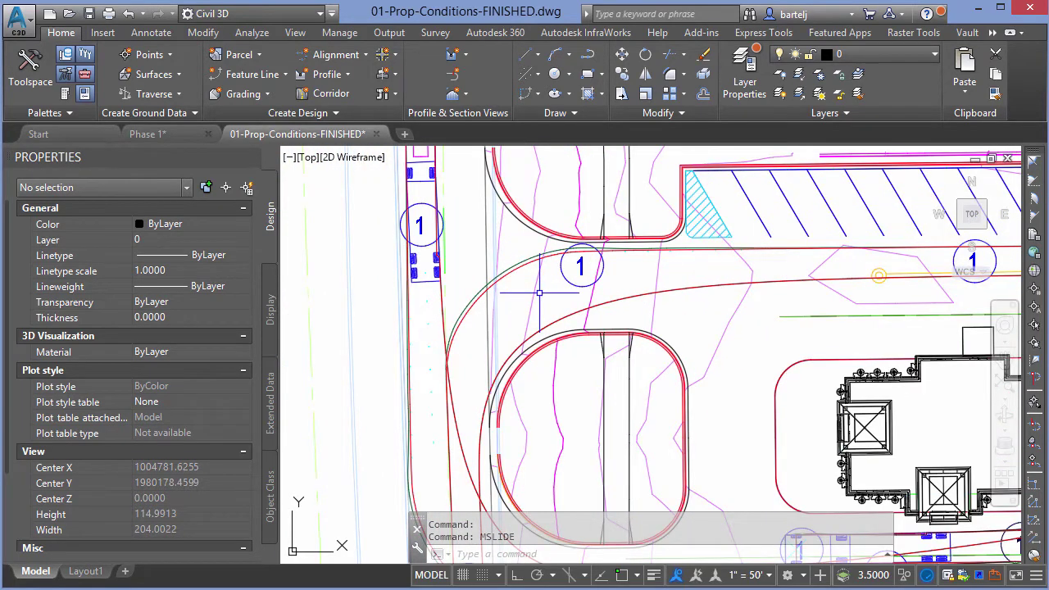
Save this view with MSLIDE as 01-Prop-Conditions-FINISHED1.sld in the Tuesday folder
{"action": "type", "text": "MSlide"}
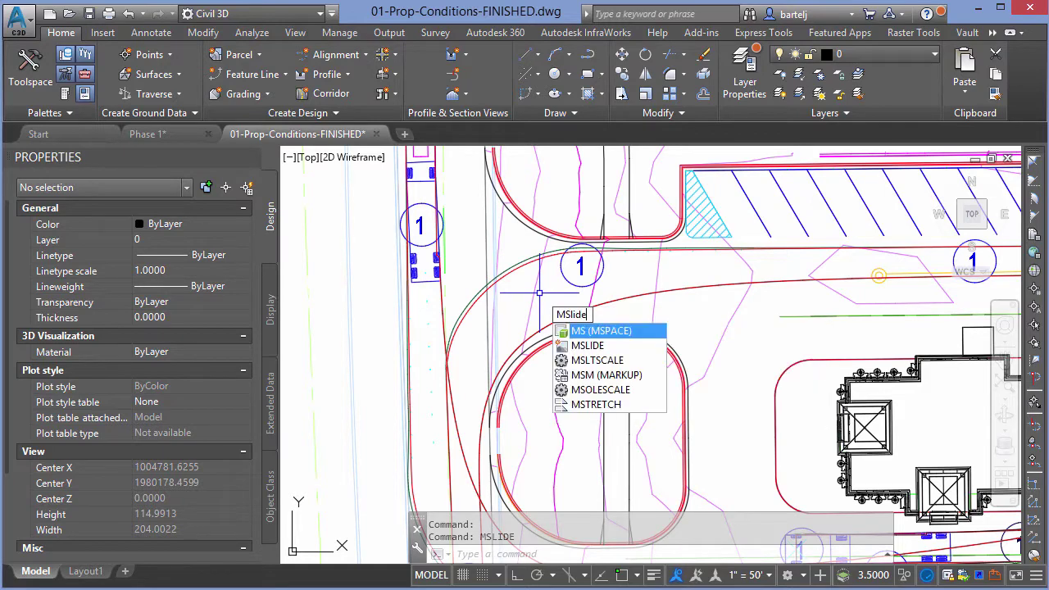
{"action": "key", "text": "Return"}
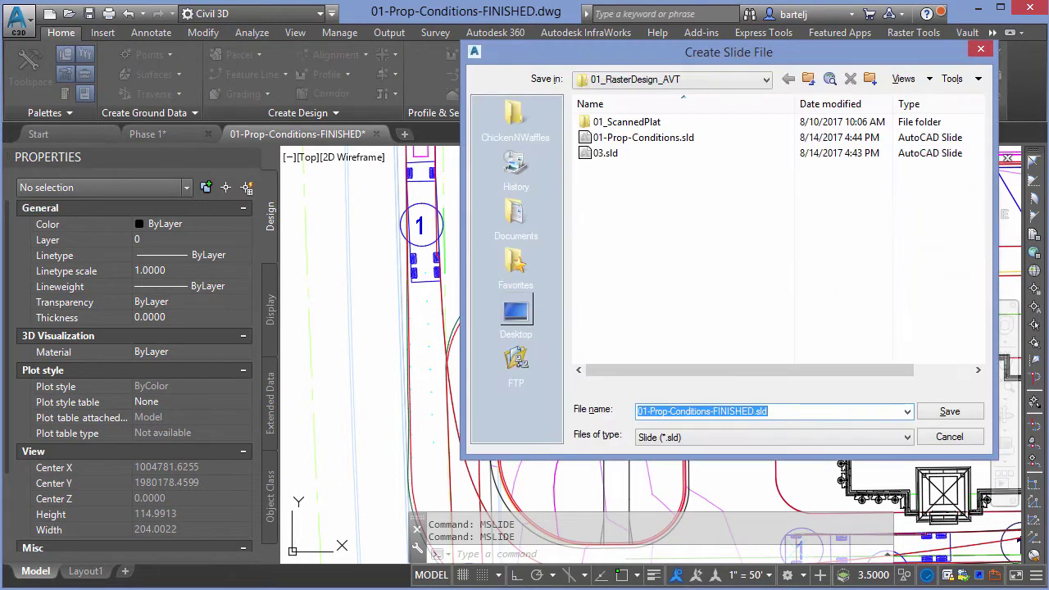
{"action": "left_click", "coordinate": [516, 316]}
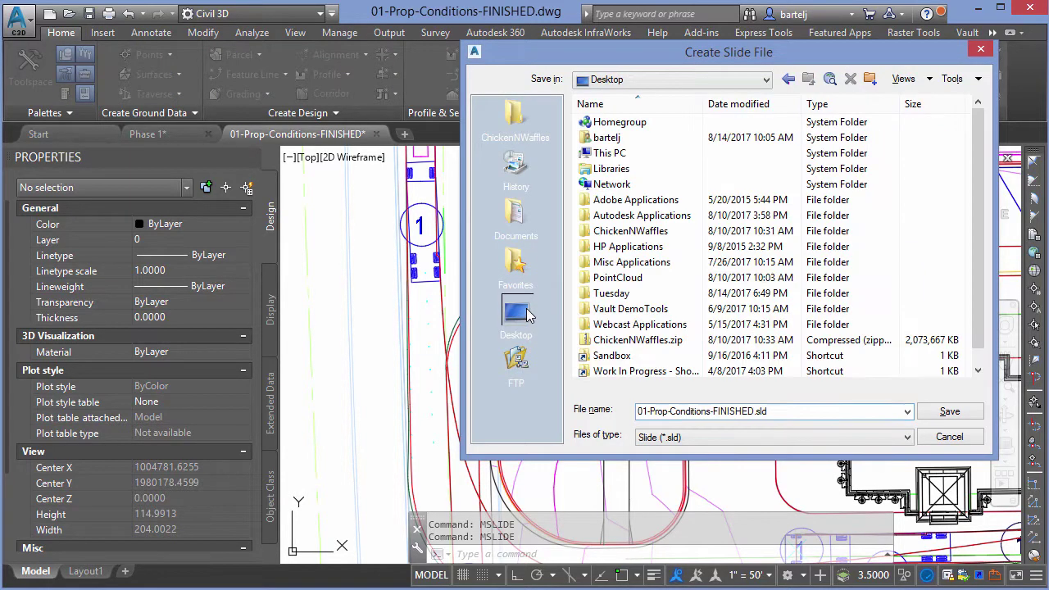
{"action": "double_click", "coordinate": [632, 293]}
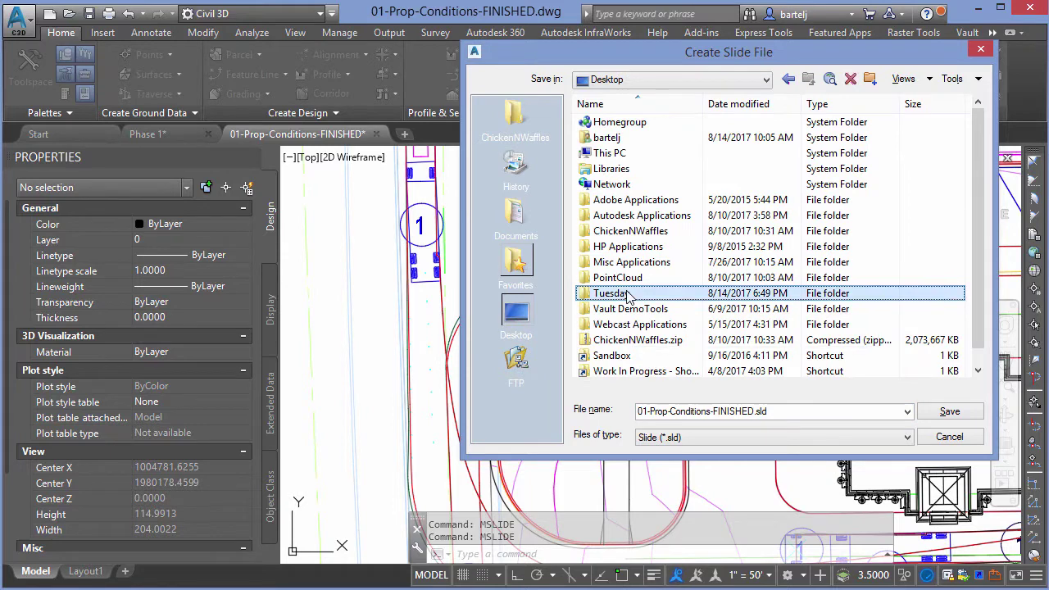
{"action": "left_click", "coordinate": [752, 411]}
{"action": "left_click", "coordinate": [753, 411]}
{"action": "type", "text": "1"}
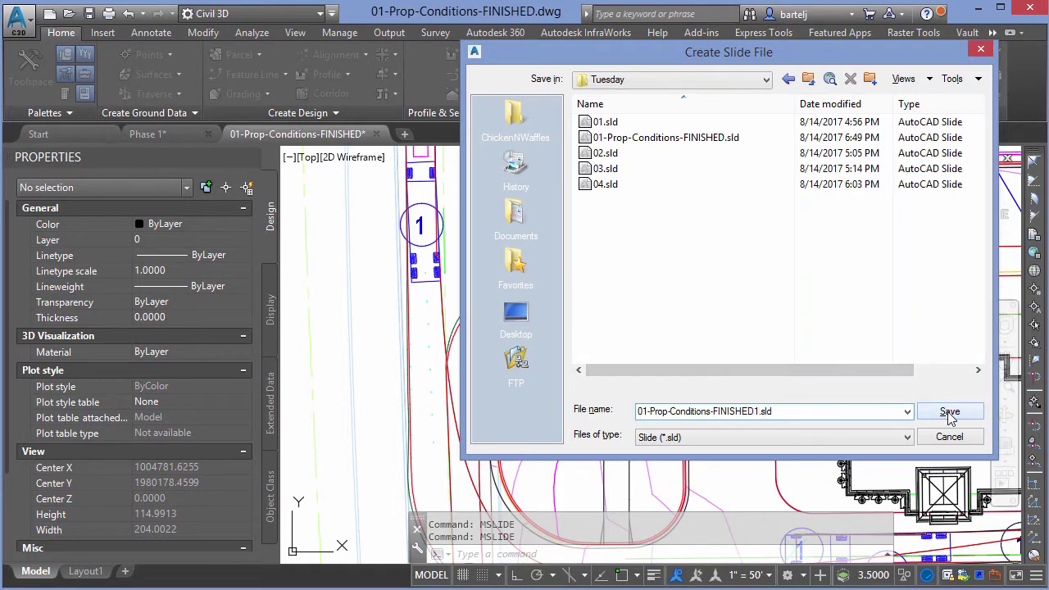
{"action": "left_click", "coordinate": [950, 417]}
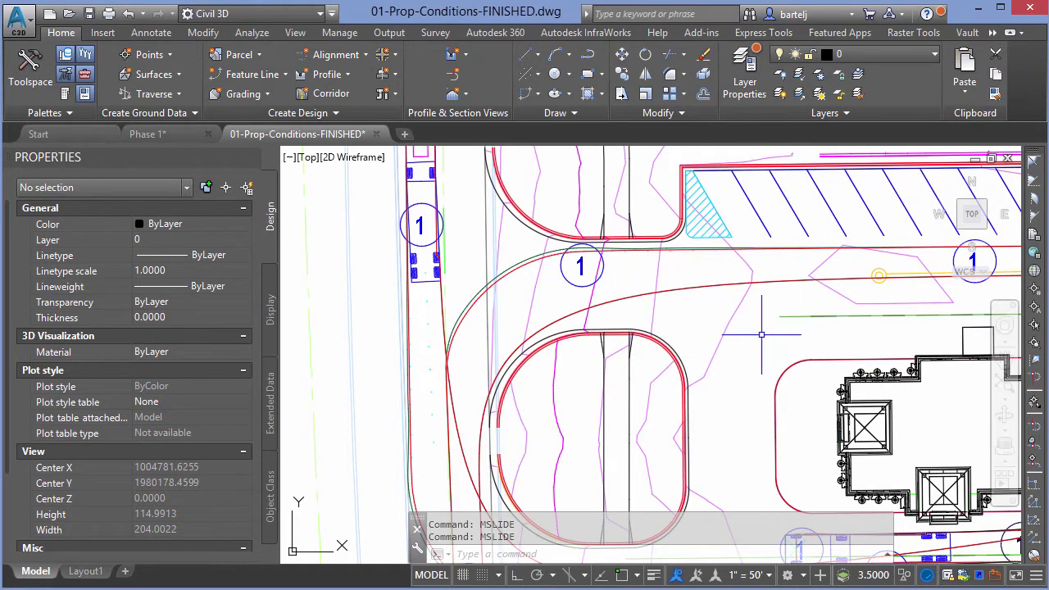
Close 01-Prop-Conditions-FINISHED without saving, then show and hide Toolspace in Phase 1
{"action": "mouse_move", "coordinate": [761, 334]}
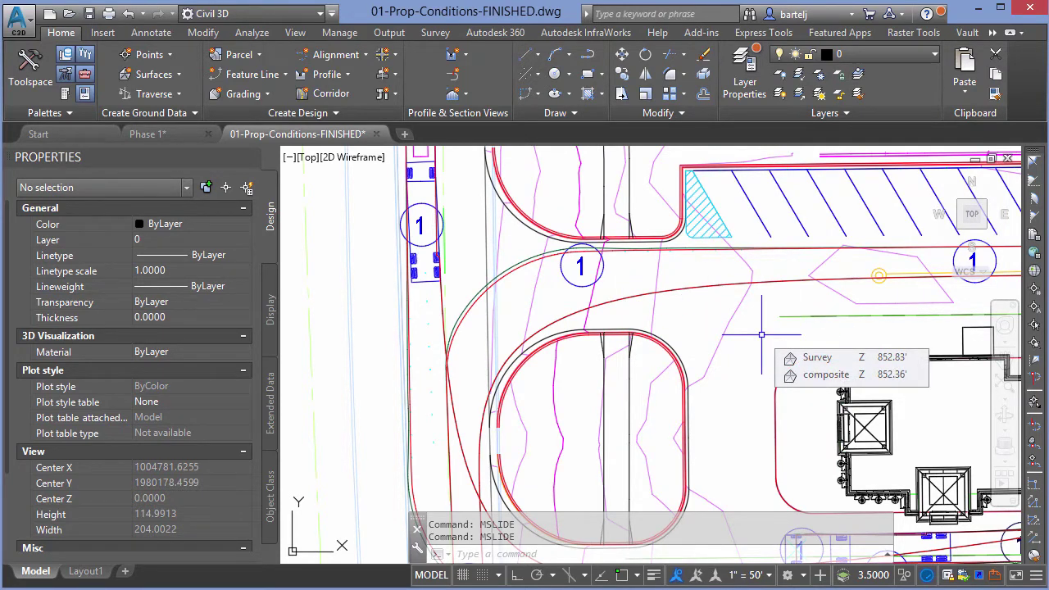
{"action": "left_click", "coordinate": [376, 134]}
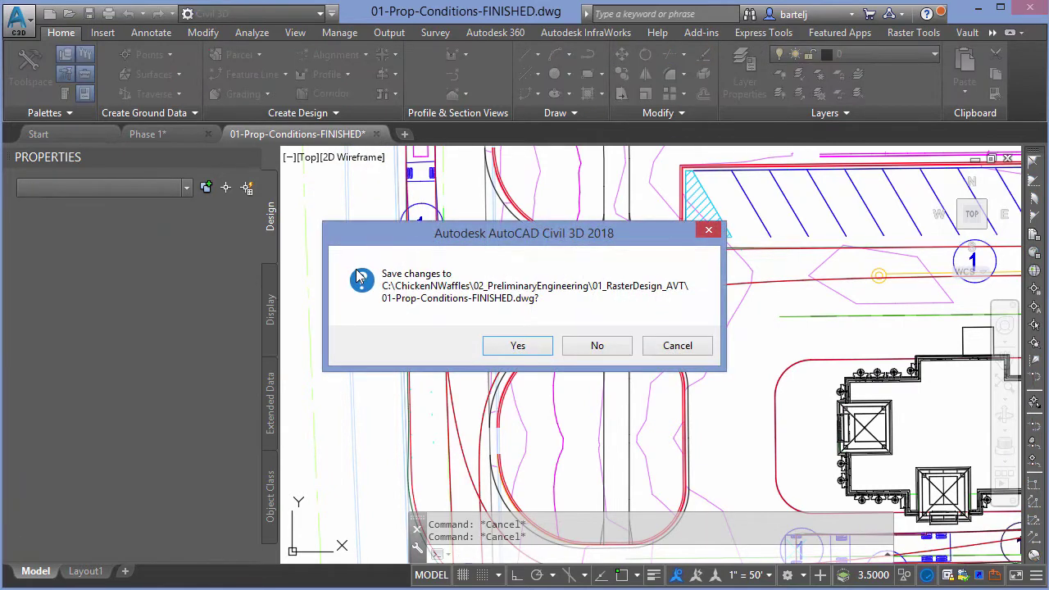
{"action": "left_click", "coordinate": [597, 346]}
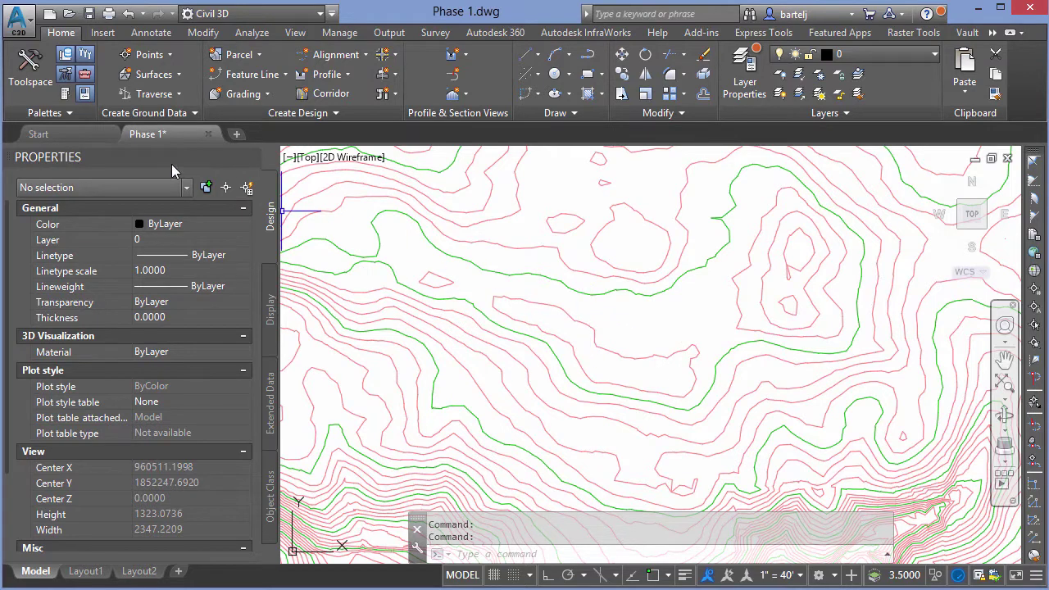
{"action": "left_click", "coordinate": [31, 72]}
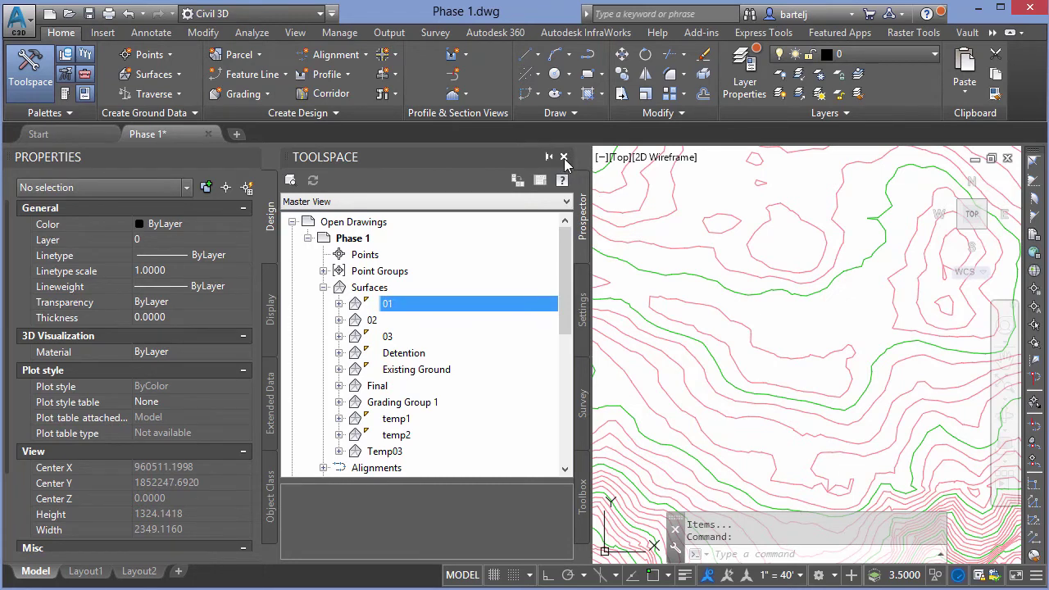
{"action": "left_click", "coordinate": [564, 158]}
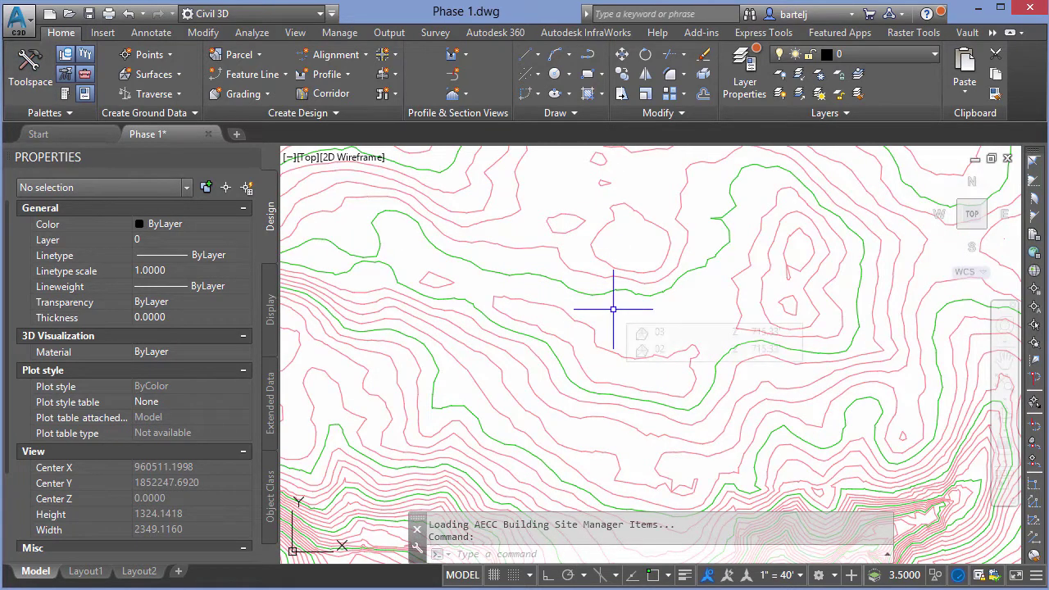
Display slide 01-Prop-Conditions-FINISHED.sld from the Tuesday folder with VSLIDE over Phase 1
{"action": "type", "text": "VSLIDE"}
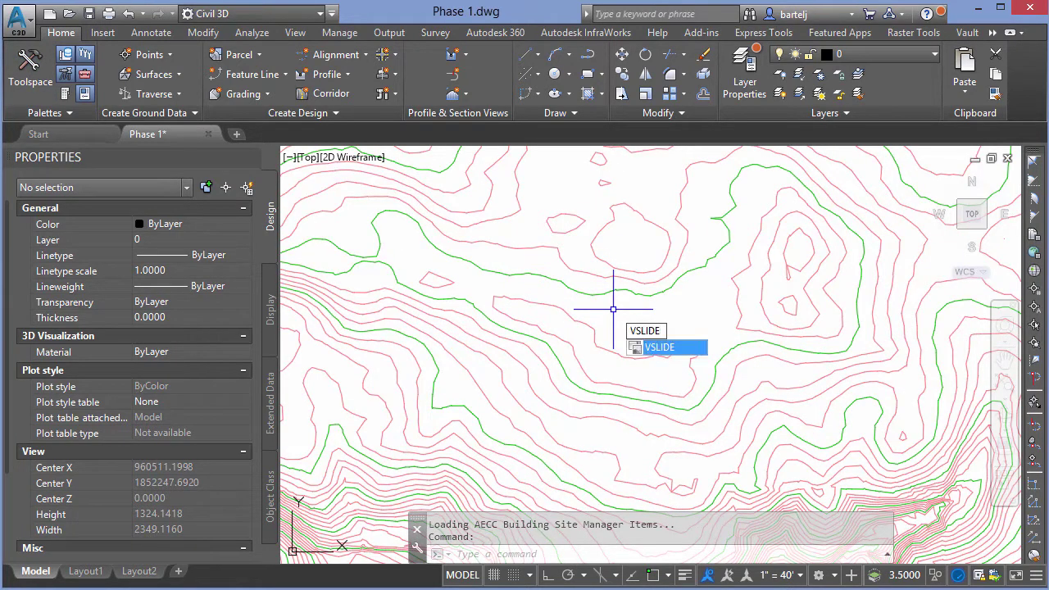
{"action": "key", "text": "Return"}
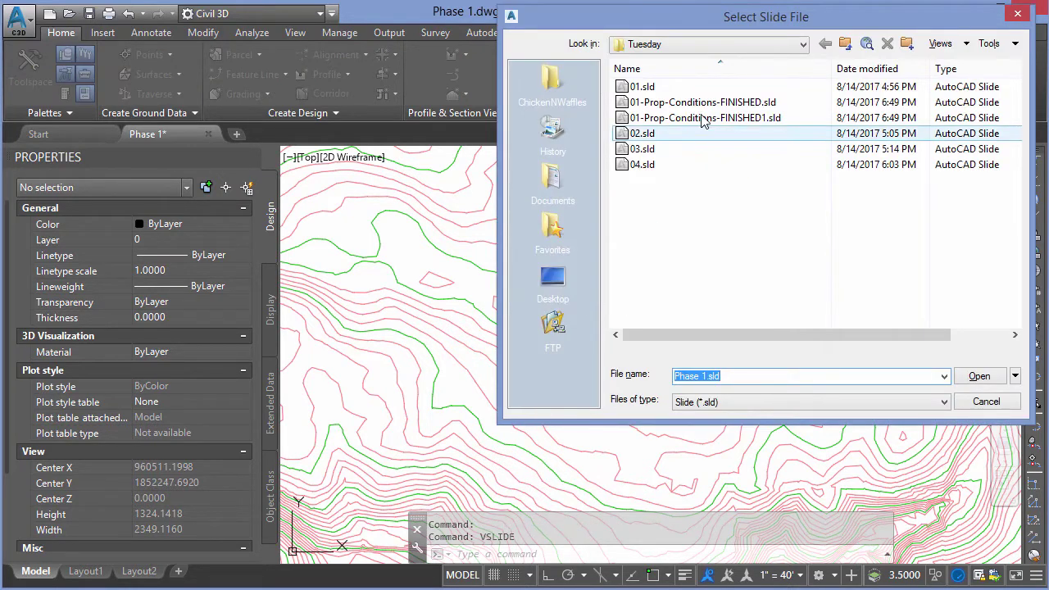
{"action": "left_click", "coordinate": [701, 102]}
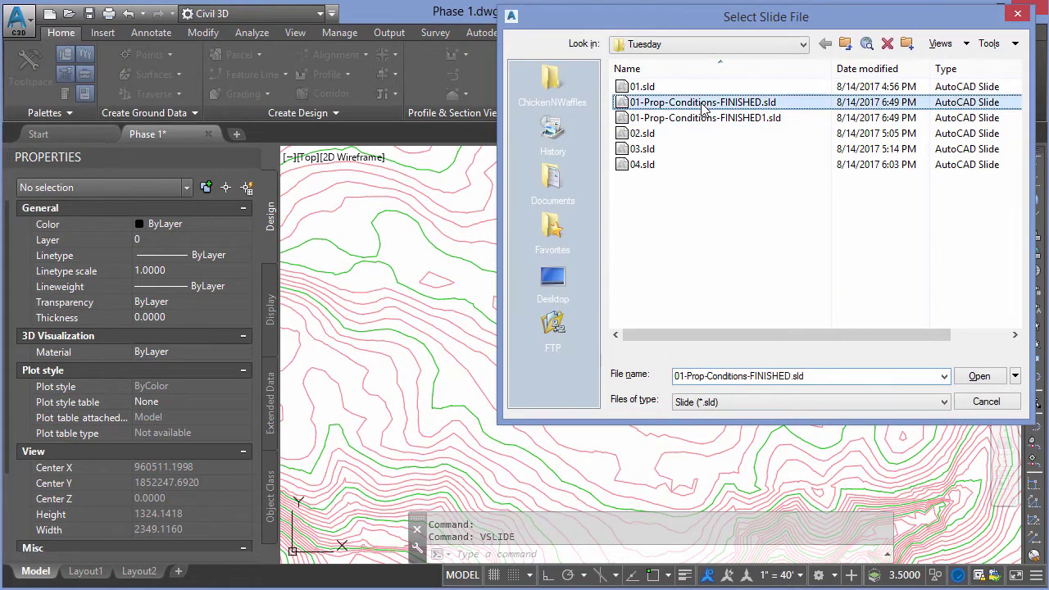
{"action": "left_click", "coordinate": [974, 376]}
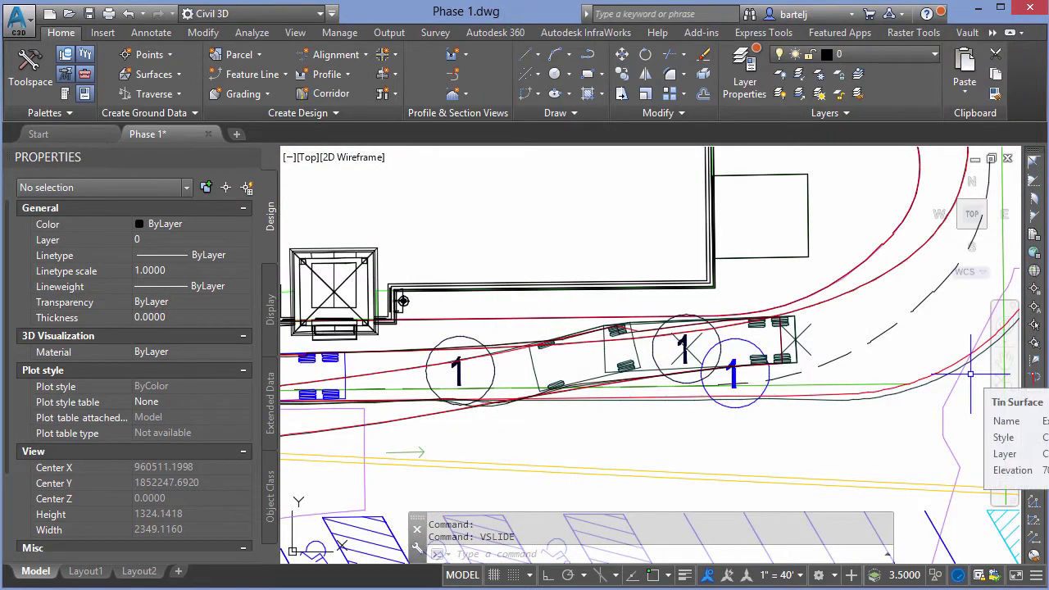
{"action": "mouse_move", "coordinate": [829, 436]}
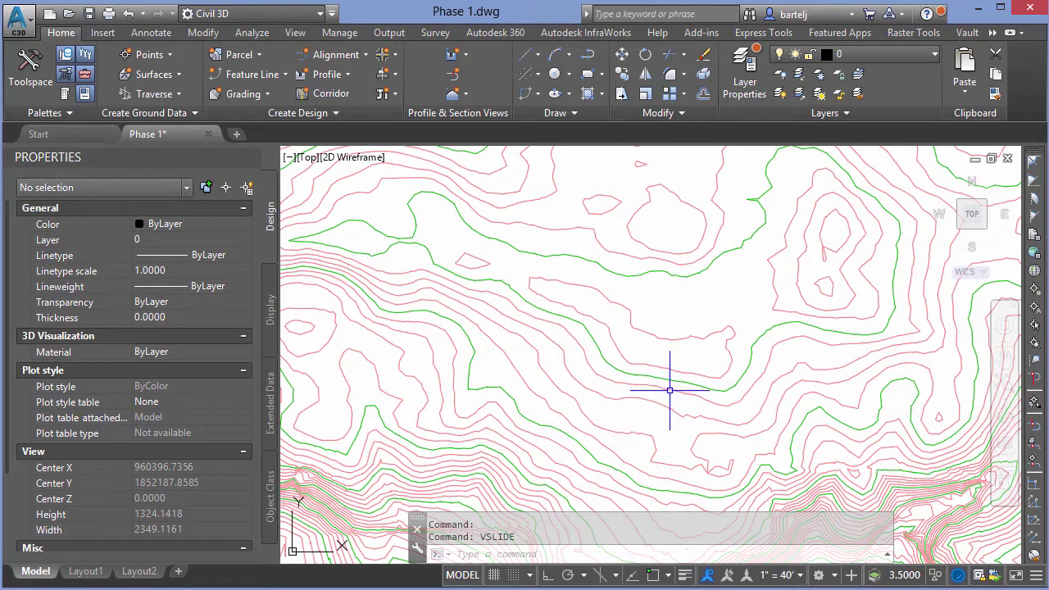
Display slide 01-Prop-Conditions-FINISHED1.sld with VSLIDE, then return to the contour drawing
{"action": "mouse_move", "coordinate": [670, 391]}
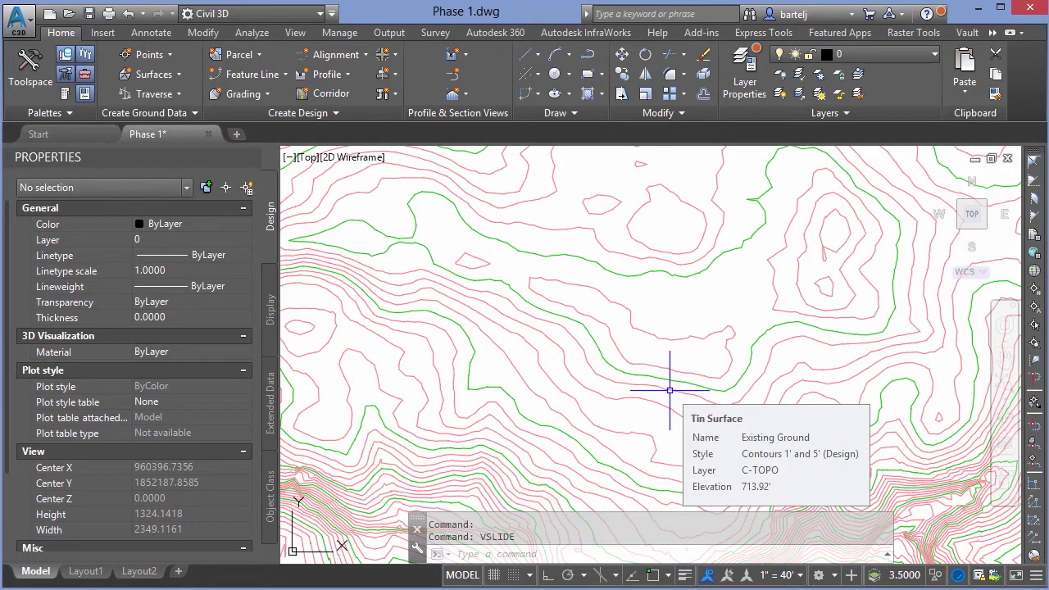
{"action": "type", "text": "vlisde"}
{"action": "key", "text": "BackSpace"}
{"action": "key", "text": "BackSpace"}
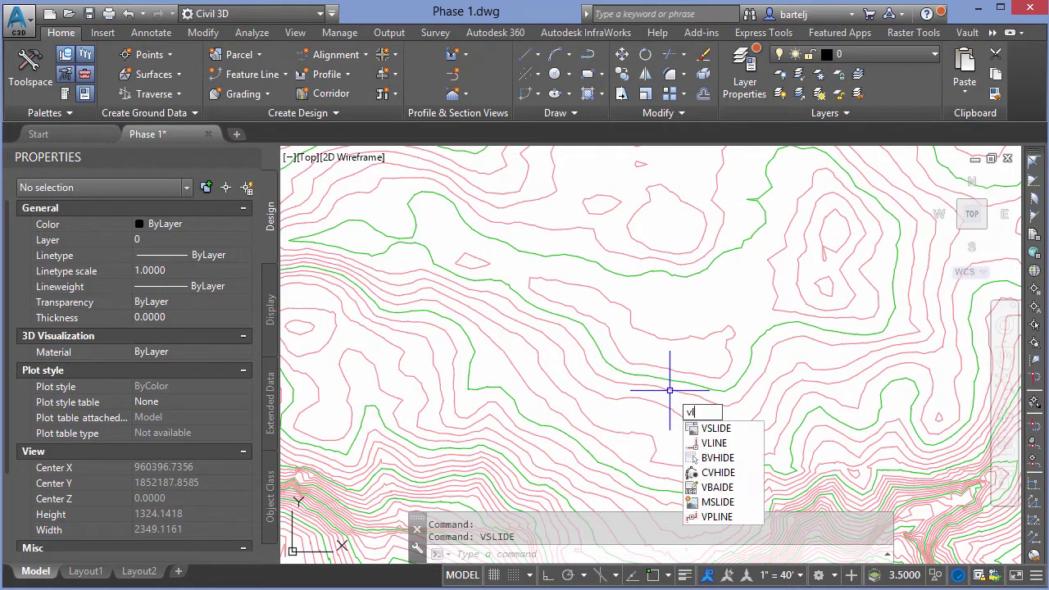
{"action": "key", "text": "BackSpace"}
{"action": "type", "text": "slide"}
{"action": "key", "text": "Return"}
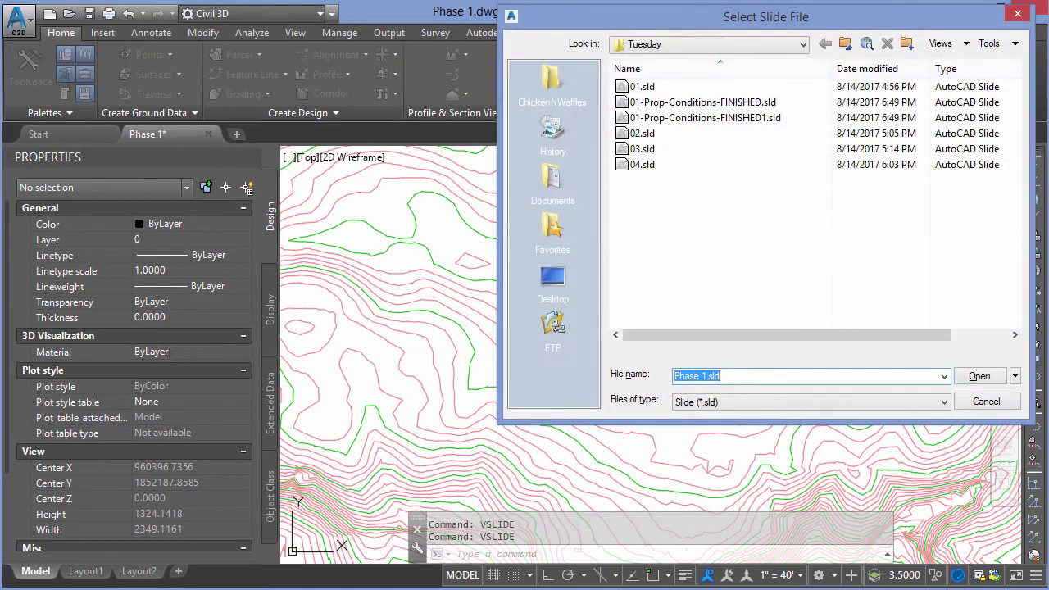
{"action": "left_click", "coordinate": [713, 118]}
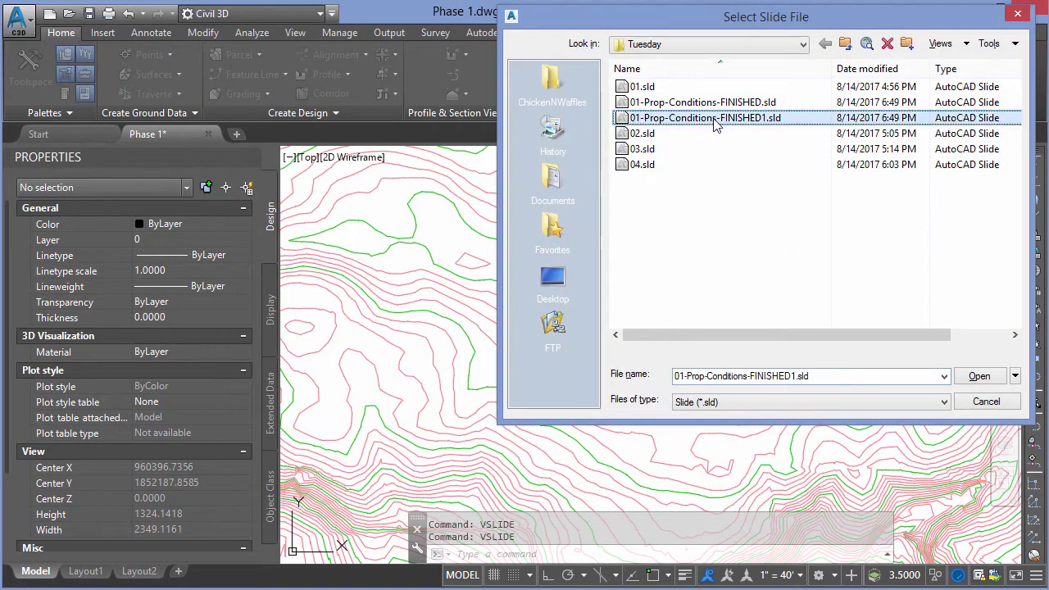
{"action": "left_click", "coordinate": [979, 377]}
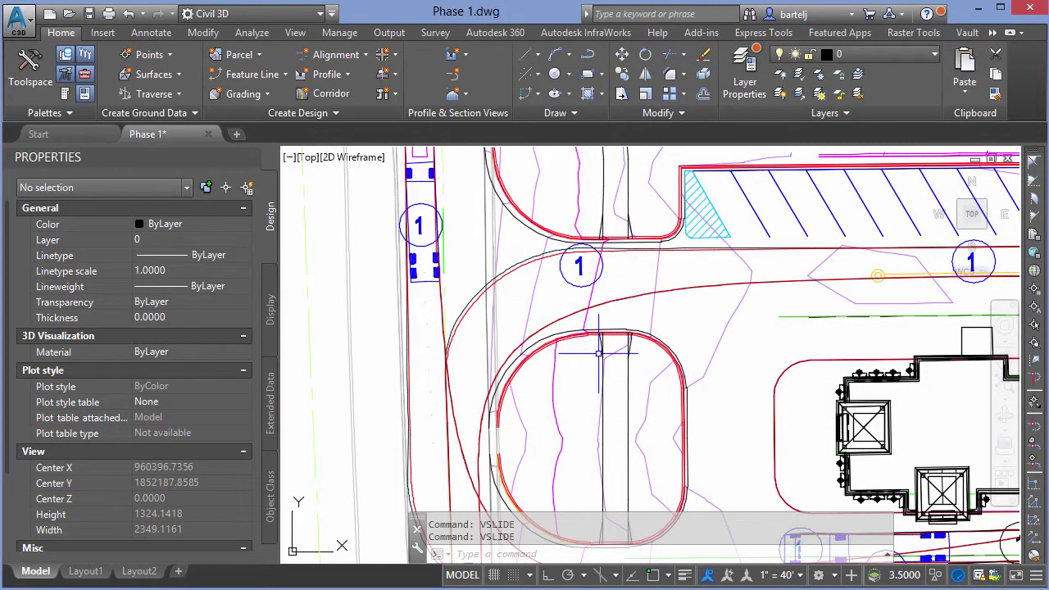
{"action": "mouse_move", "coordinate": [635, 378]}
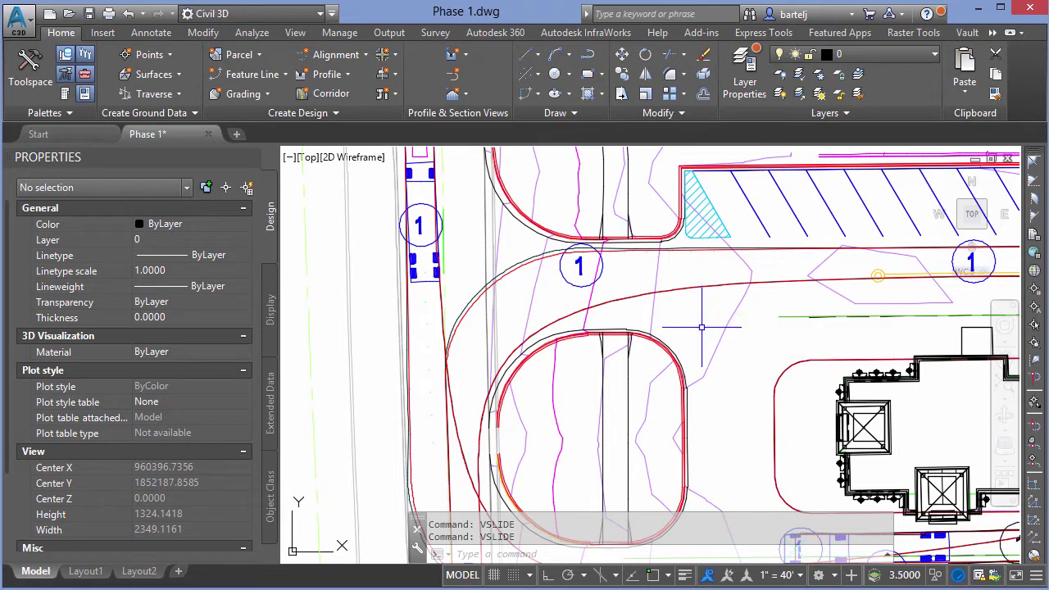
{"action": "mouse_move", "coordinate": [689, 335]}
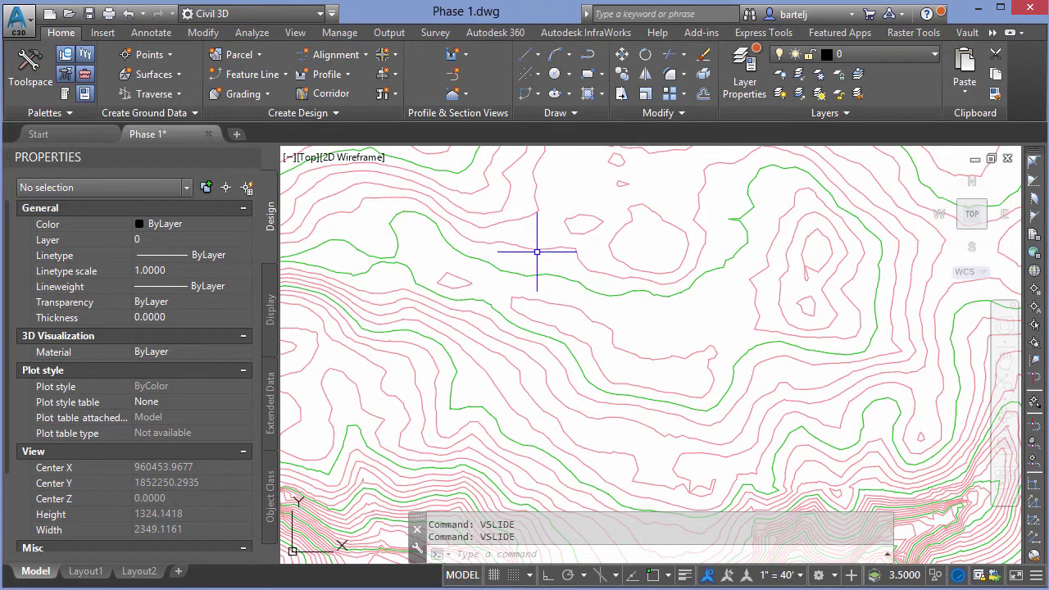
{"action": "mouse_move", "coordinate": [643, 356]}
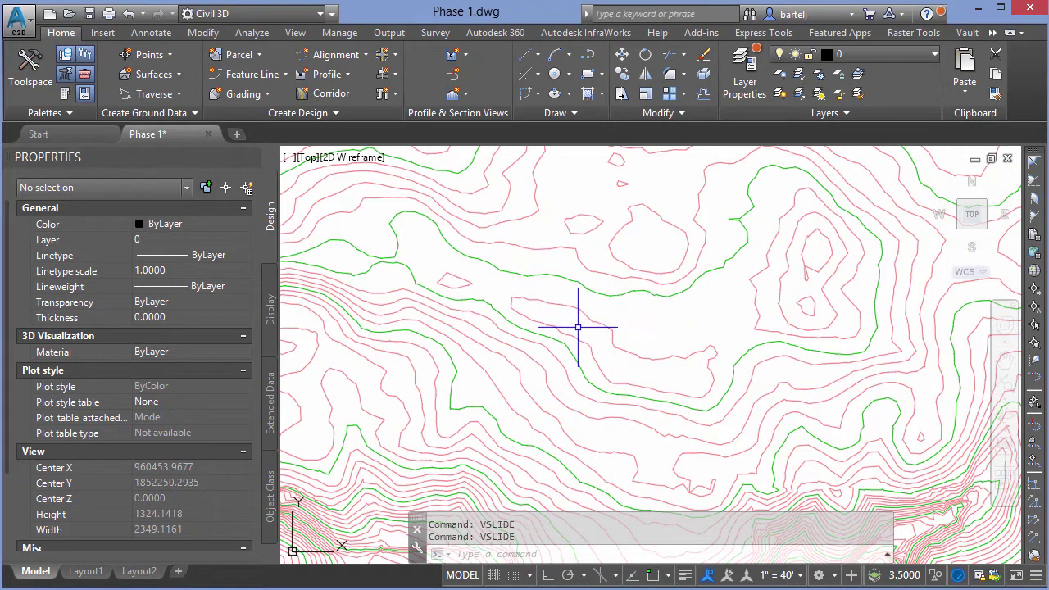
Open the Prospector in Toolspace, adjust the view, and select surface 02 under Surfaces
{"action": "left_click", "coordinate": [31, 69]}
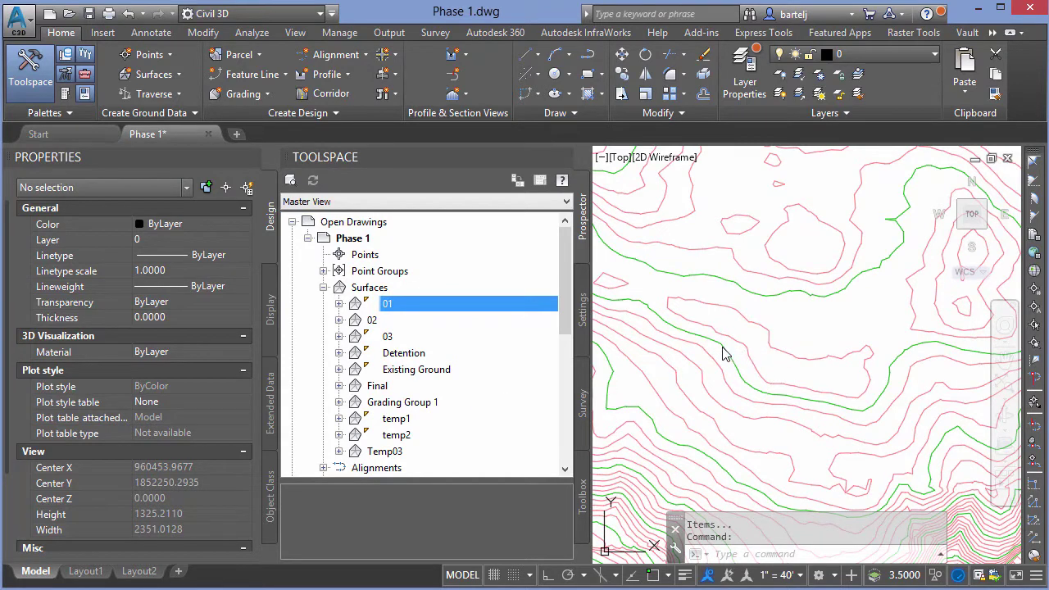
{"action": "left_click", "coordinate": [776, 371]}
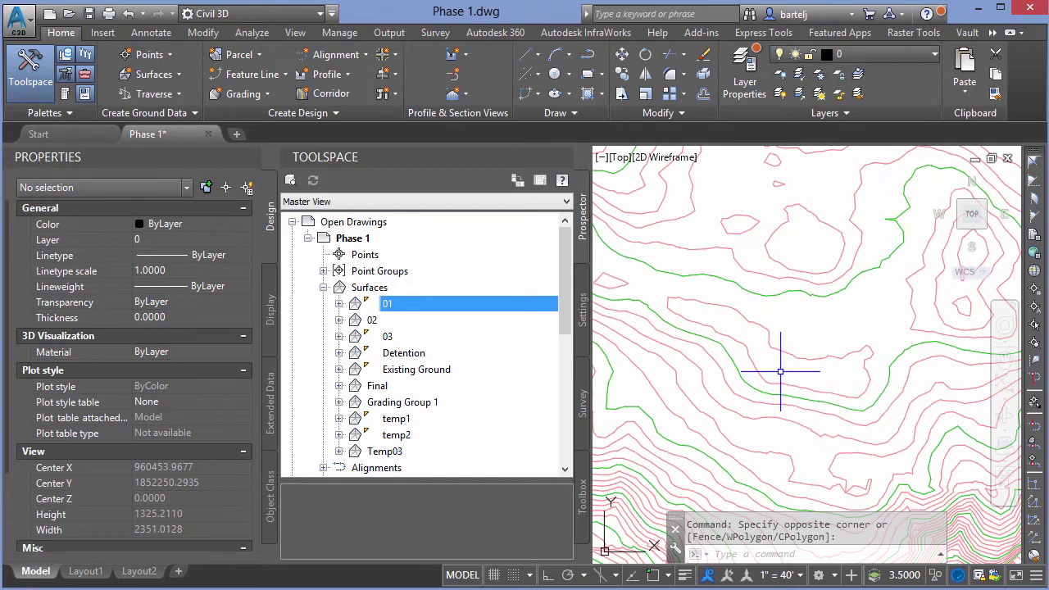
{"action": "middle_click_drag", "start_coordinate": [810, 338], "coordinate": [848, 339]}
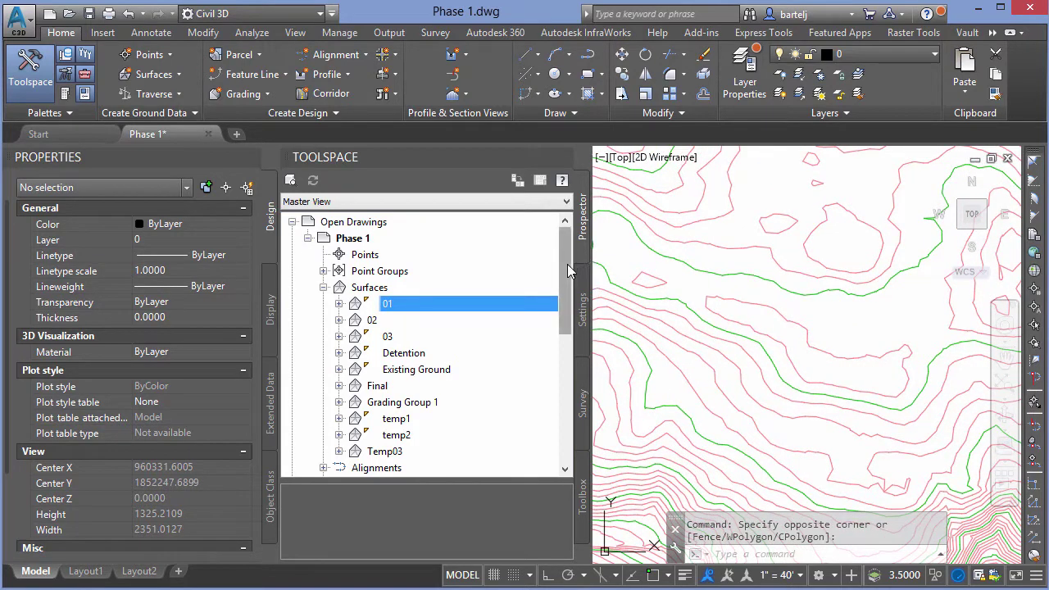
{"action": "left_click_drag", "start_coordinate": [567, 265], "coordinate": [568, 300]}
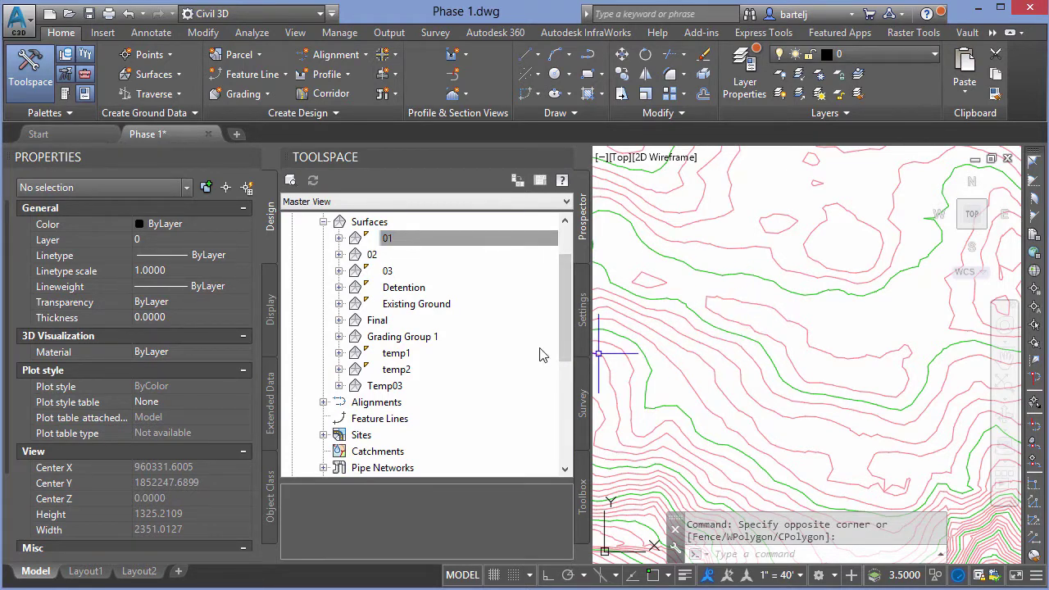
{"action": "left_click", "coordinate": [379, 256]}
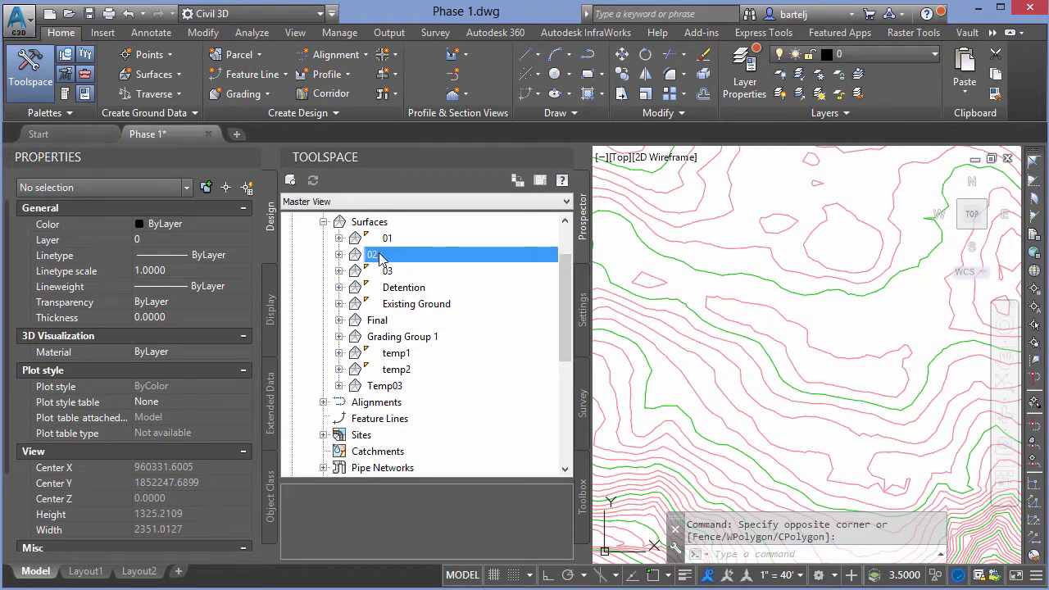
Set surface 02's style to Contours 1' and 5' (Design) in Surface Properties
{"action": "right_click", "coordinate": [379, 257]}
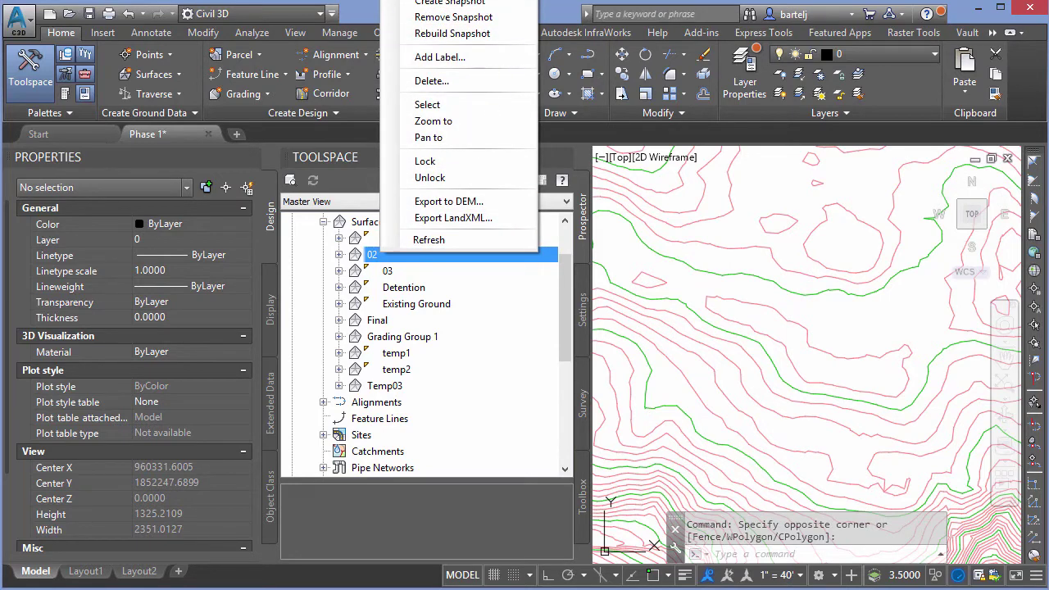
{"action": "left_click", "coordinate": [451, 1]}
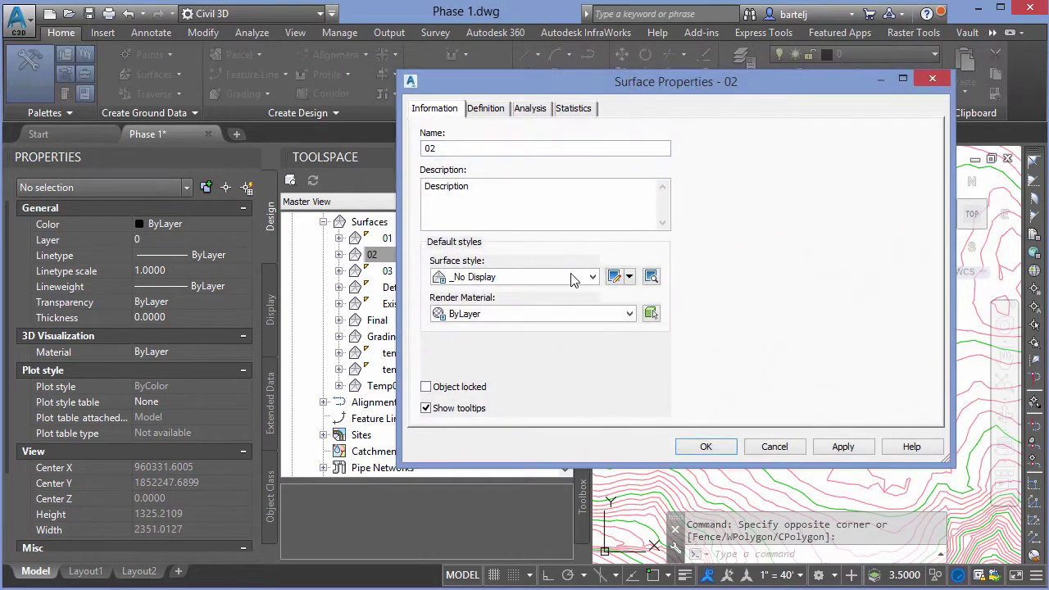
{"action": "left_click", "coordinate": [591, 277]}
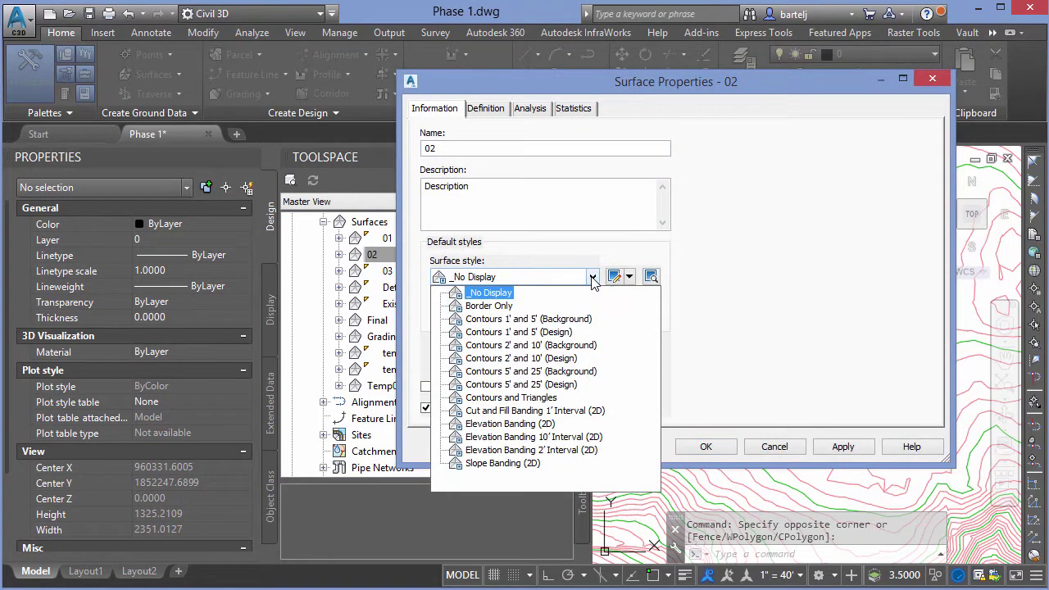
{"action": "left_click", "coordinate": [529, 332]}
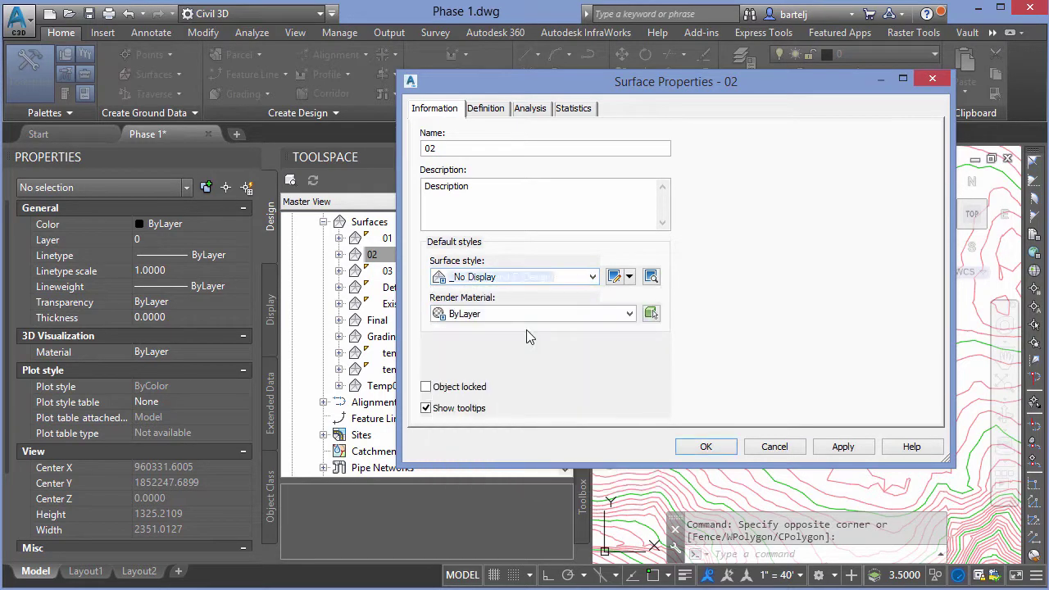
{"action": "left_click", "coordinate": [701, 447]}
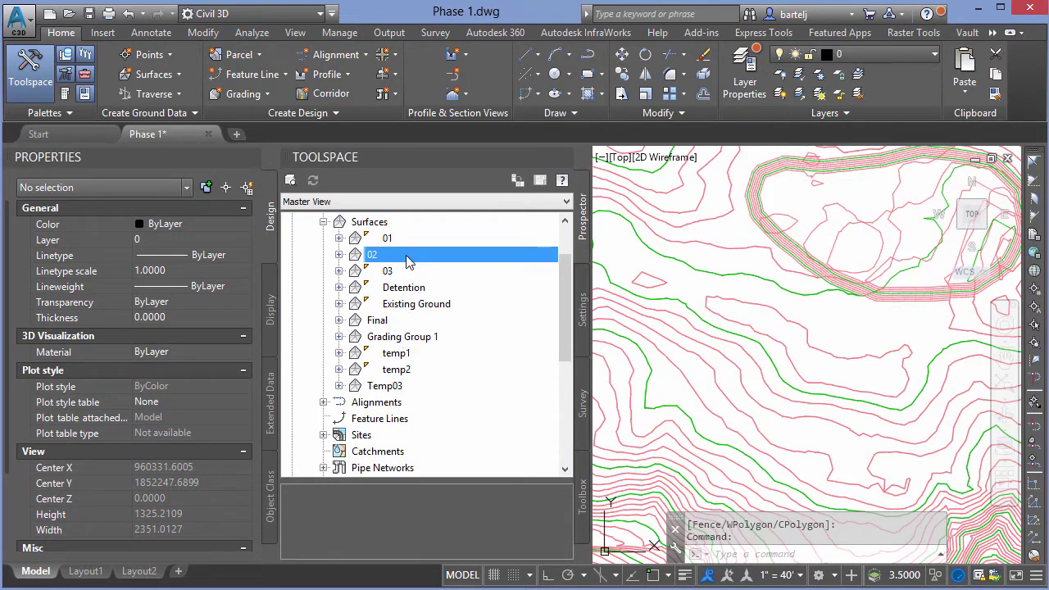
Undo surface 02's style change, close the Prospector palette, and pan the terrain down-right
{"action": "left_click", "coordinate": [128, 14]}
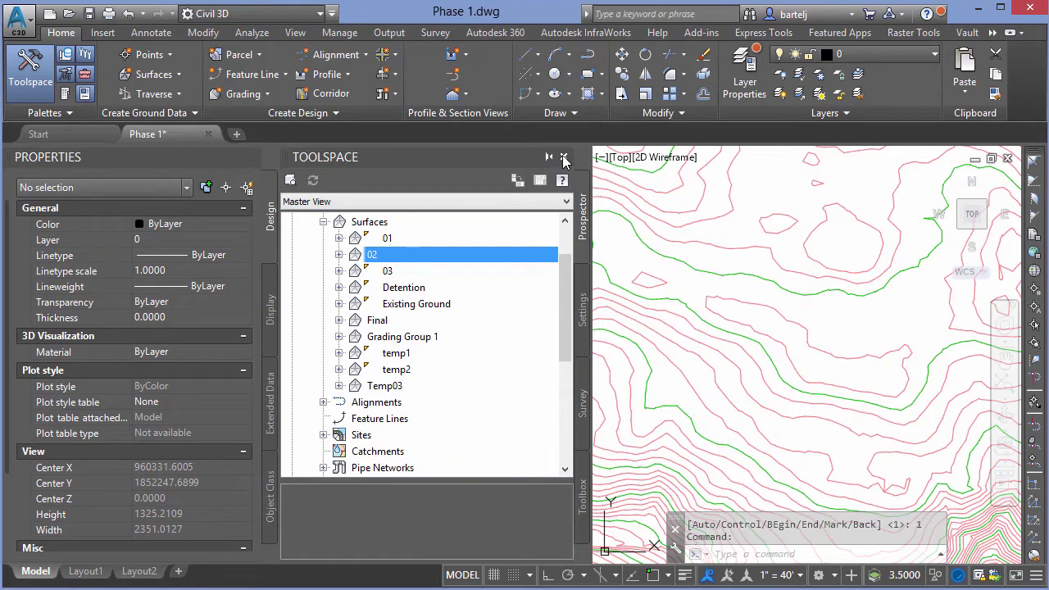
{"action": "left_click", "coordinate": [564, 159]}
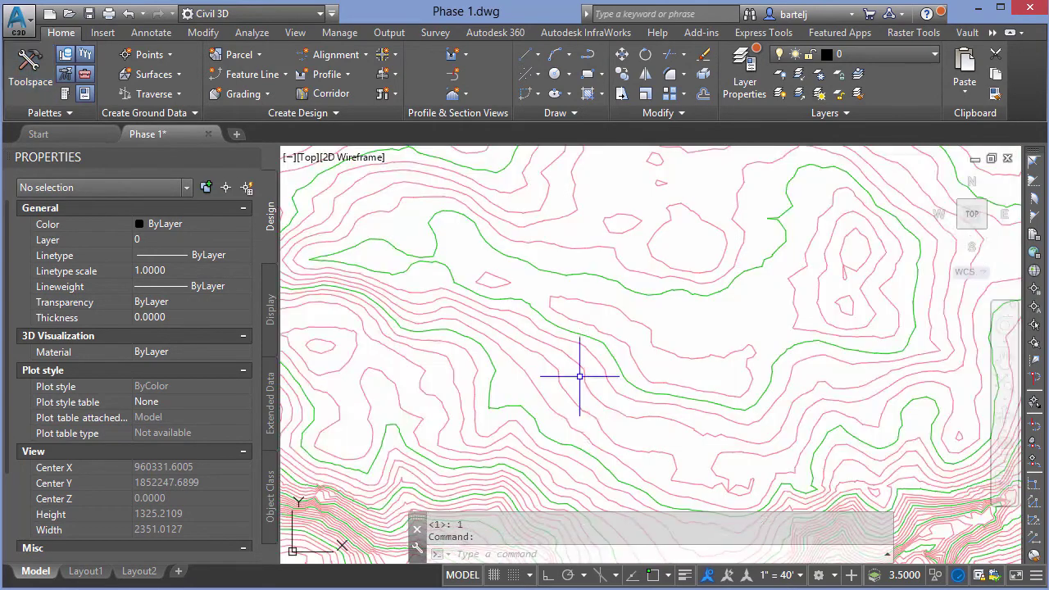
{"action": "mouse_move", "coordinate": [621, 309]}
{"action": "middle_mouse_down"}
{"action": "mouse_move", "coordinate": [627, 379]}
{"action": "mouse_move", "coordinate": [645, 387]}
{"action": "middle_mouse_up"}
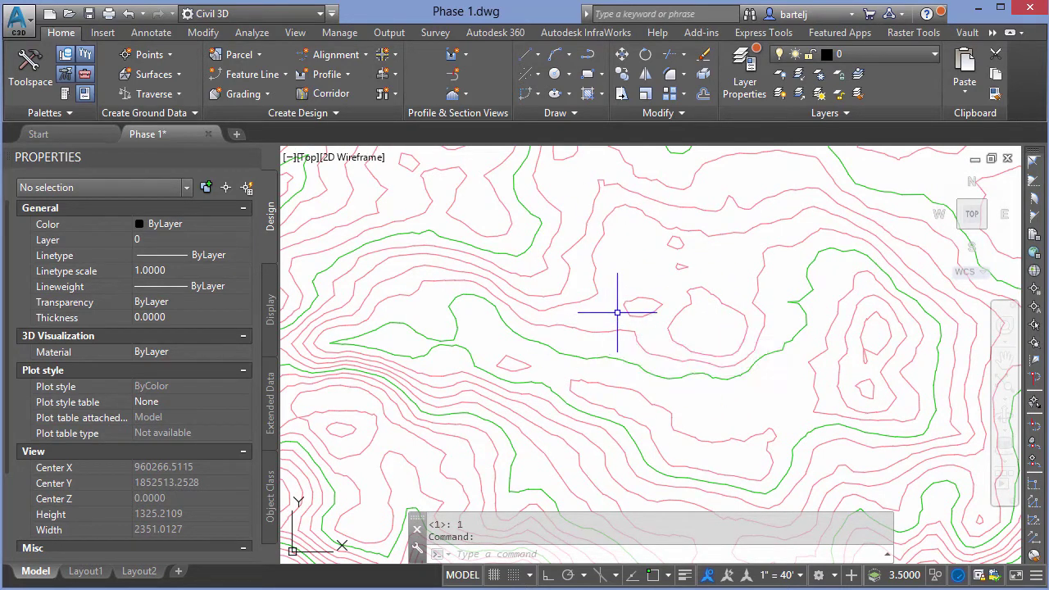
{"action": "mouse_move", "coordinate": [605, 328]}
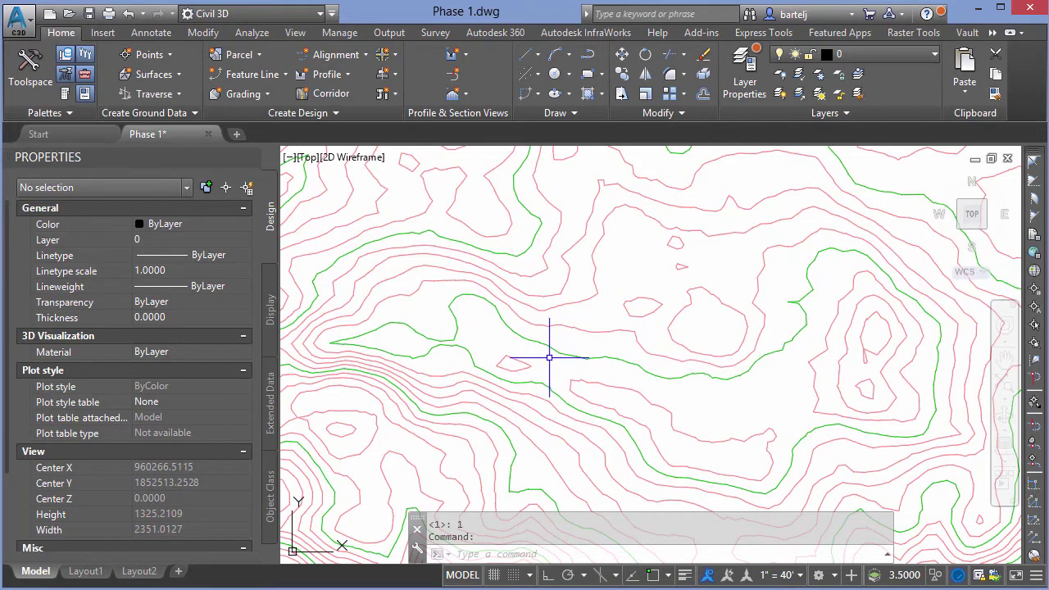
In the VIEW manager, start a new Tuesday view, then cancel without applying changes
{"action": "type", "text": "View"}
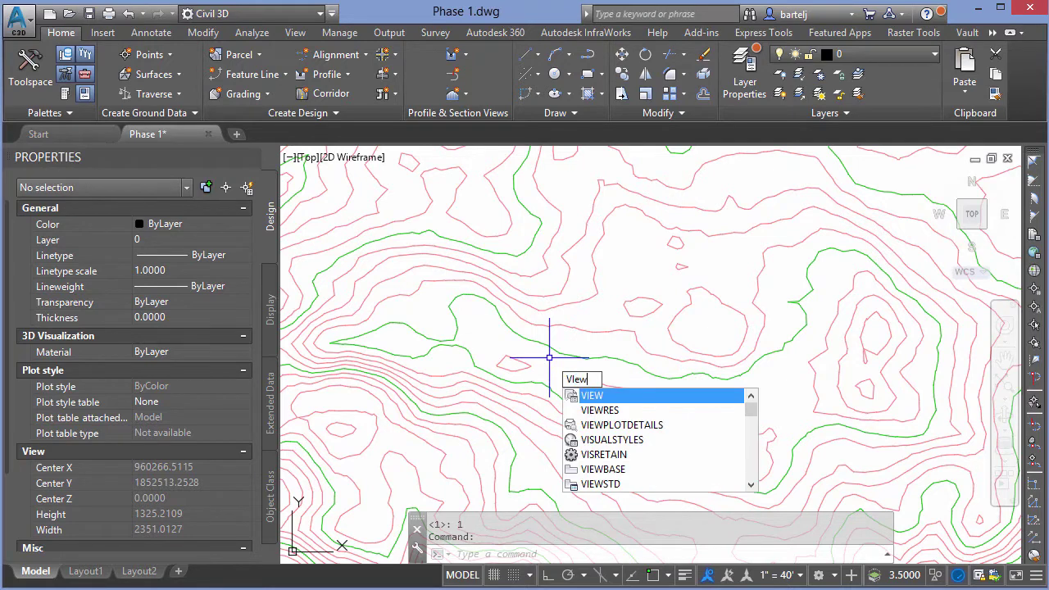
{"action": "key", "text": "Return"}
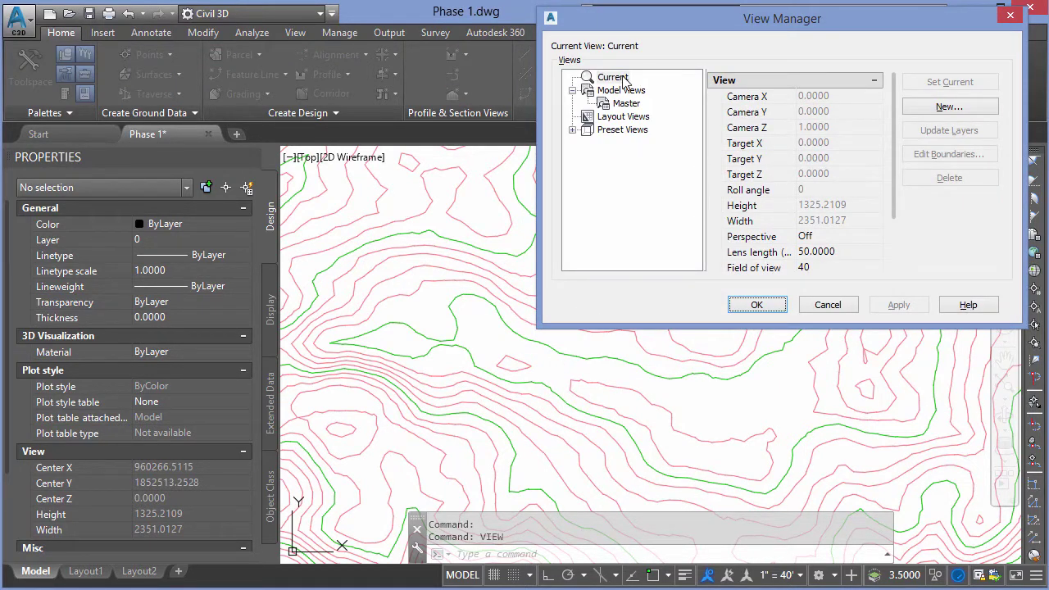
{"action": "left_click", "coordinate": [941, 109]}
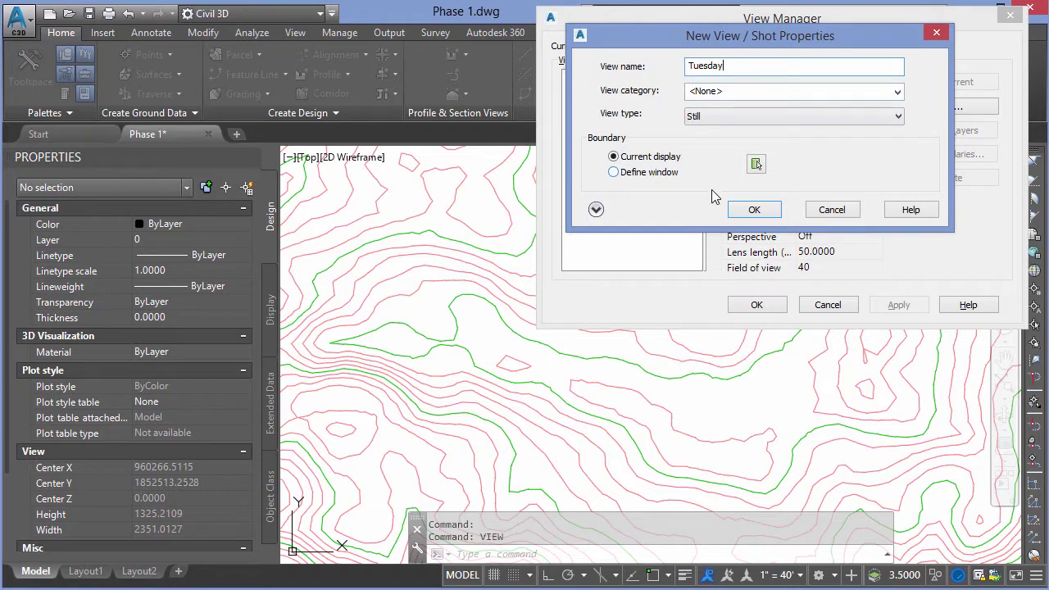
{"action": "left_click", "coordinate": [754, 209]}
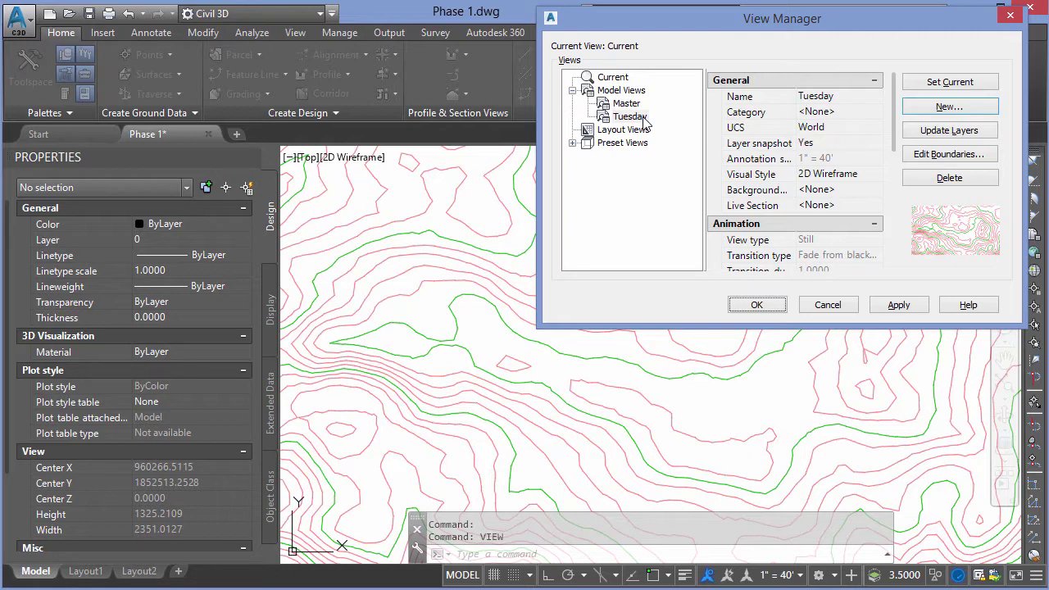
{"action": "left_click", "coordinate": [843, 303]}
Restore the saved Master view as current through the VIEW manager
{"action": "middle_click_drag", "start_coordinate": [668, 277], "coordinate": [662, 288]}
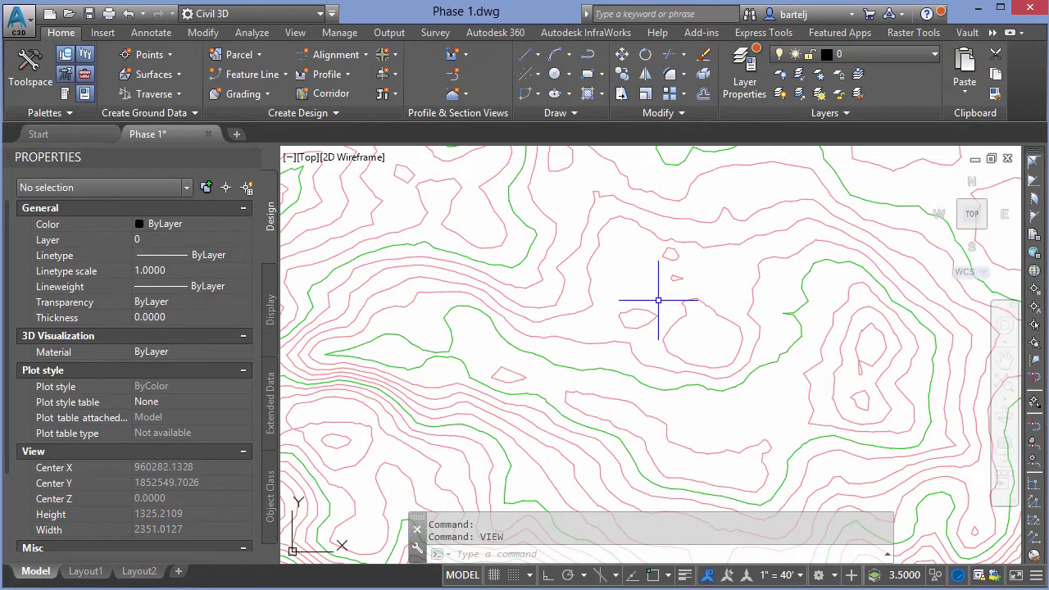
{"action": "mouse_move", "coordinate": [687, 249]}
{"action": "middle_mouse_down"}
{"action": "mouse_move", "coordinate": [456, 421]}
{"action": "mouse_move", "coordinate": [406, 444]}
{"action": "middle_mouse_up"}
{"action": "middle_click_drag", "start_coordinate": [666, 230], "coordinate": [553, 297]}
{"action": "scroll", "coordinate": [440, 358], "scroll_direction": "down", "scroll_amount": 3}
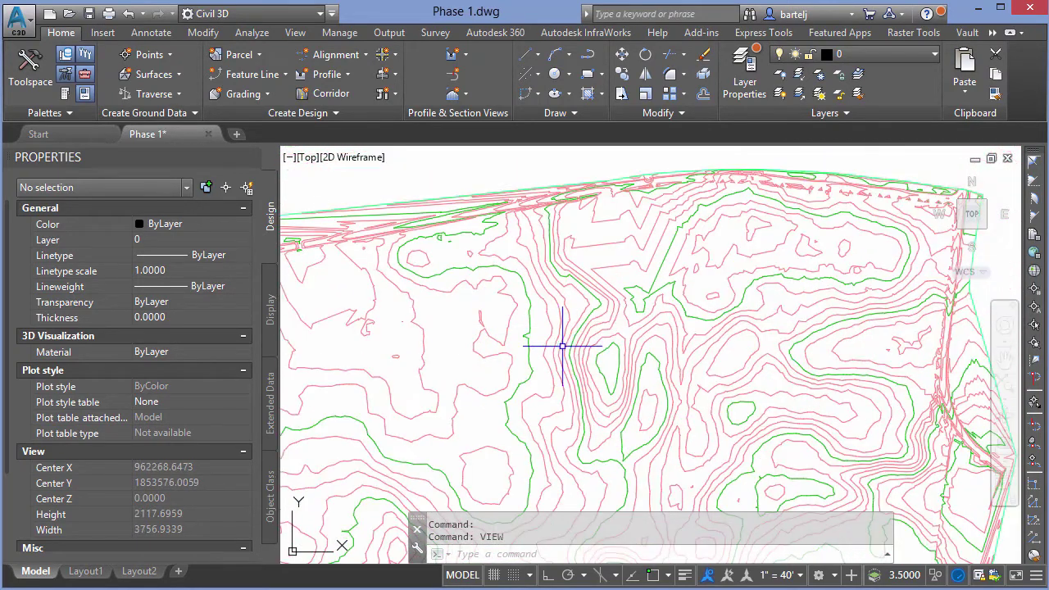
{"action": "type", "text": "view"}
{"action": "key", "text": "Return"}
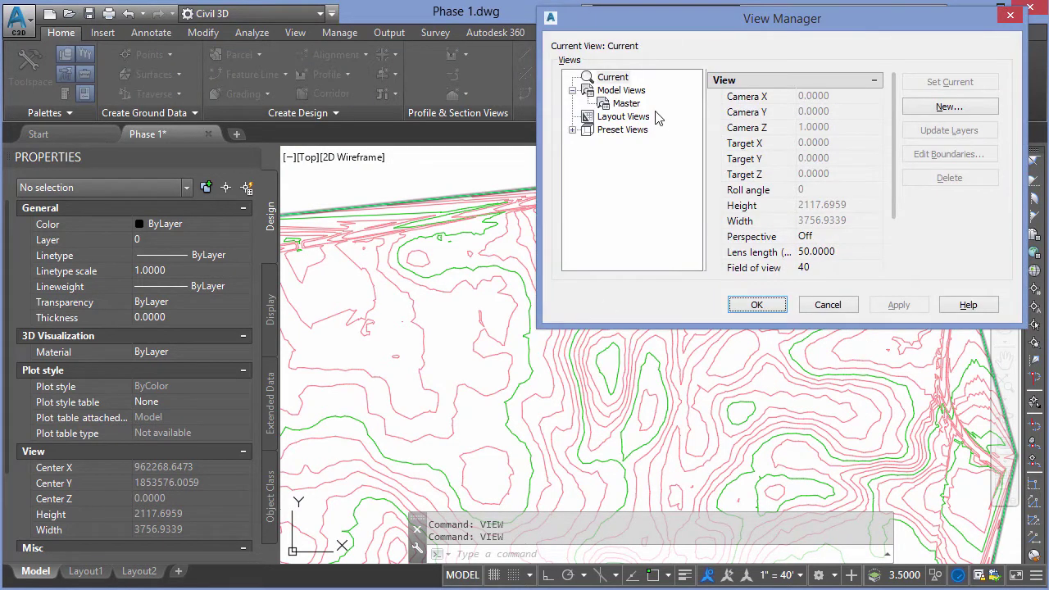
{"action": "left_click", "coordinate": [635, 106]}
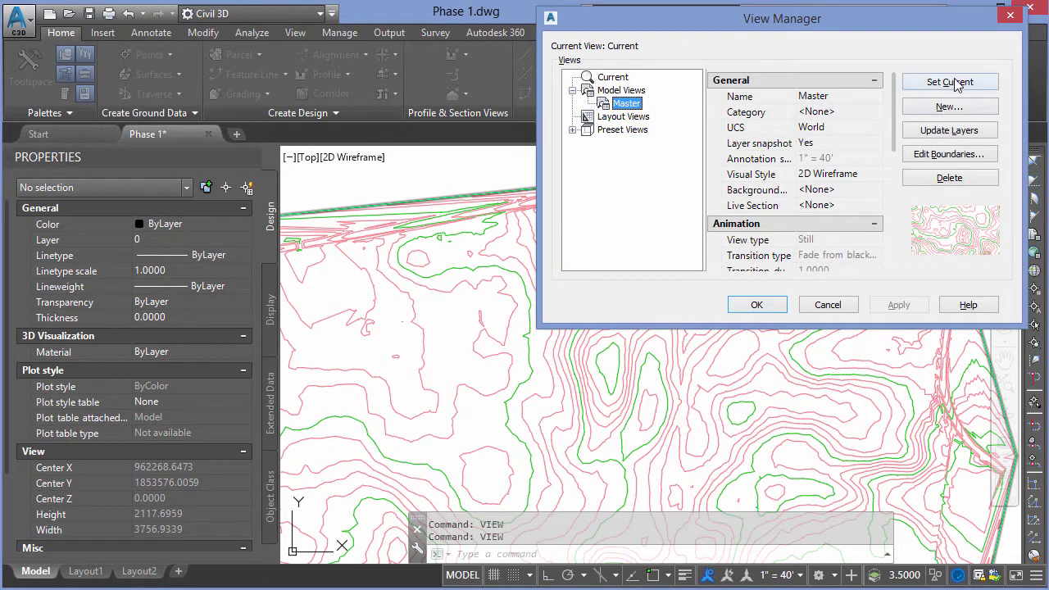
{"action": "left_click", "coordinate": [950, 82]}
{"action": "left_click", "coordinate": [757, 305]}
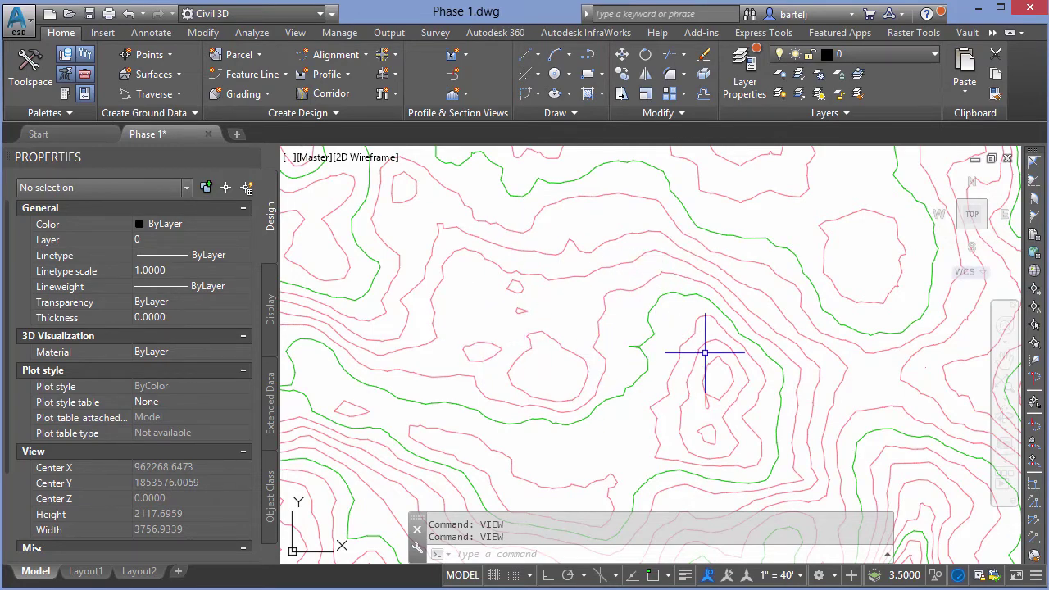
Pan the contour site completely out of the viewport, leaving it blank
{"action": "scroll", "coordinate": [689, 289], "scroll_direction": "down", "scroll_amount": 4}
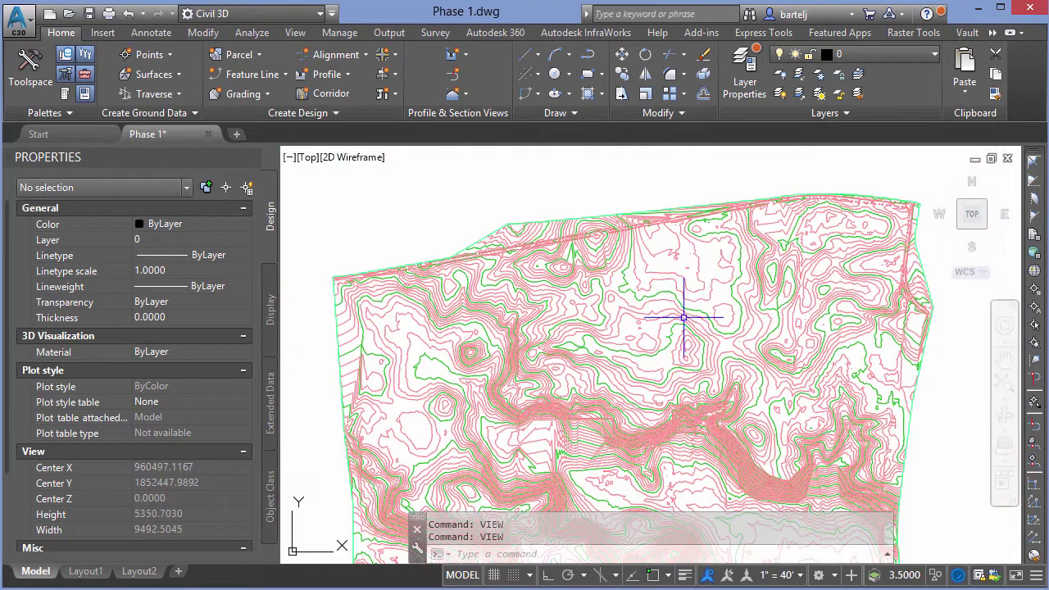
{"action": "mouse_move", "coordinate": [694, 230]}
{"action": "middle_mouse_down"}
{"action": "mouse_move", "coordinate": [696, 257]}
{"action": "mouse_move", "coordinate": [646, 378]}
{"action": "middle_mouse_up"}
{"action": "middle_click_drag", "start_coordinate": [691, 237], "coordinate": [632, 435]}
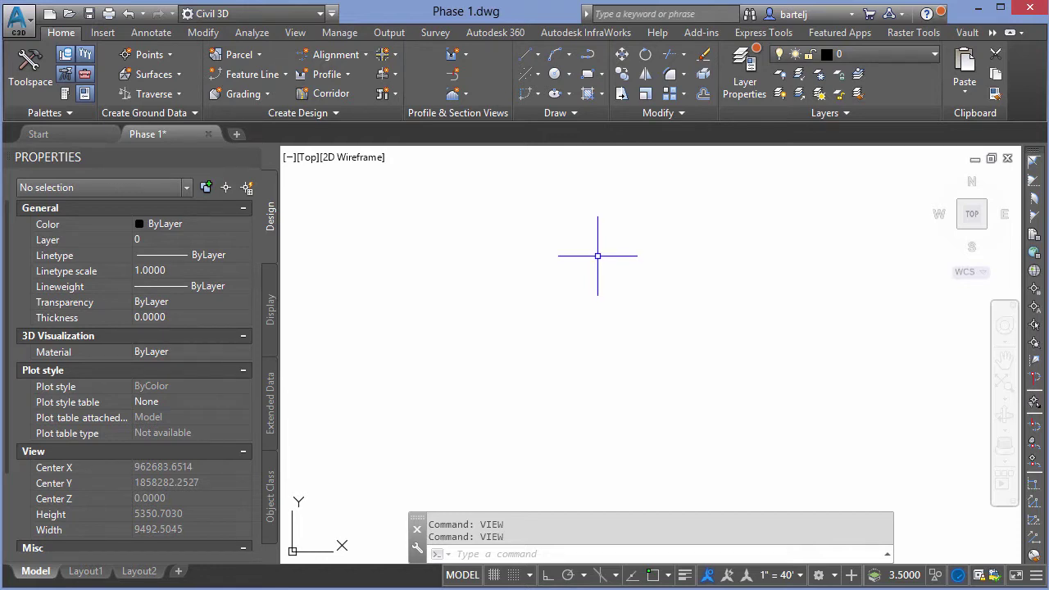
Save a new blank drawing as SLIDES.dwg in Desktop > Tuesday, then close Phase 1
{"action": "left_click", "coordinate": [50, 14]}
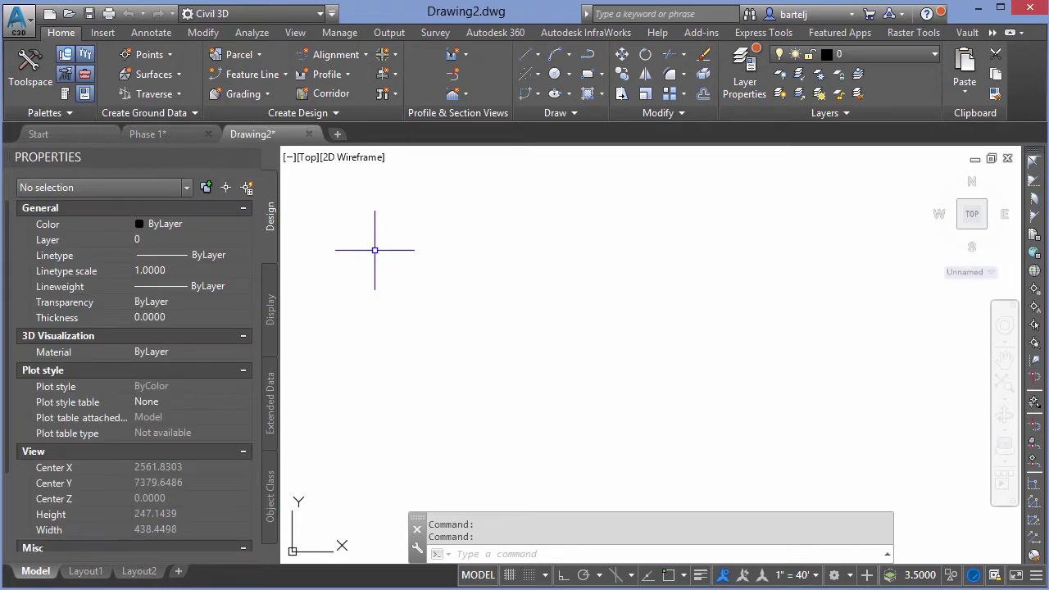
{"action": "left_click", "coordinate": [88, 14]}
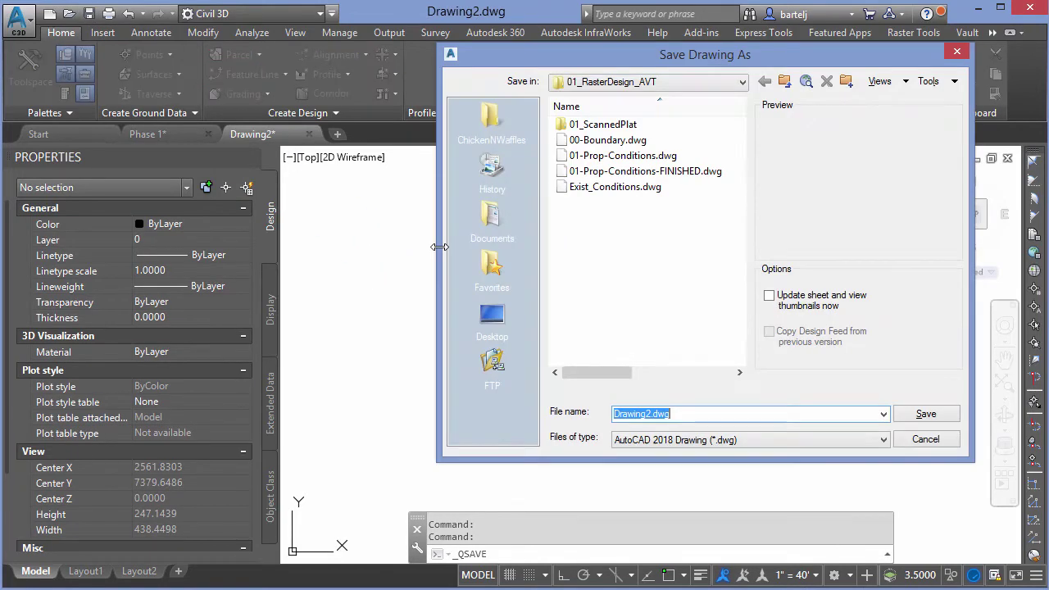
{"action": "left_click", "coordinate": [492, 320]}
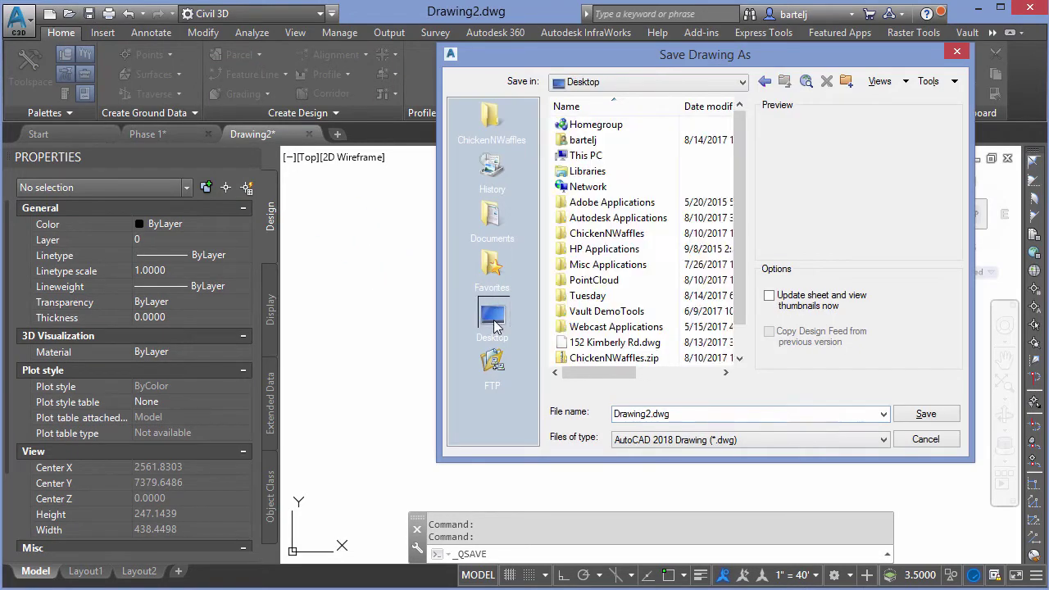
{"action": "double_click", "coordinate": [582, 296]}
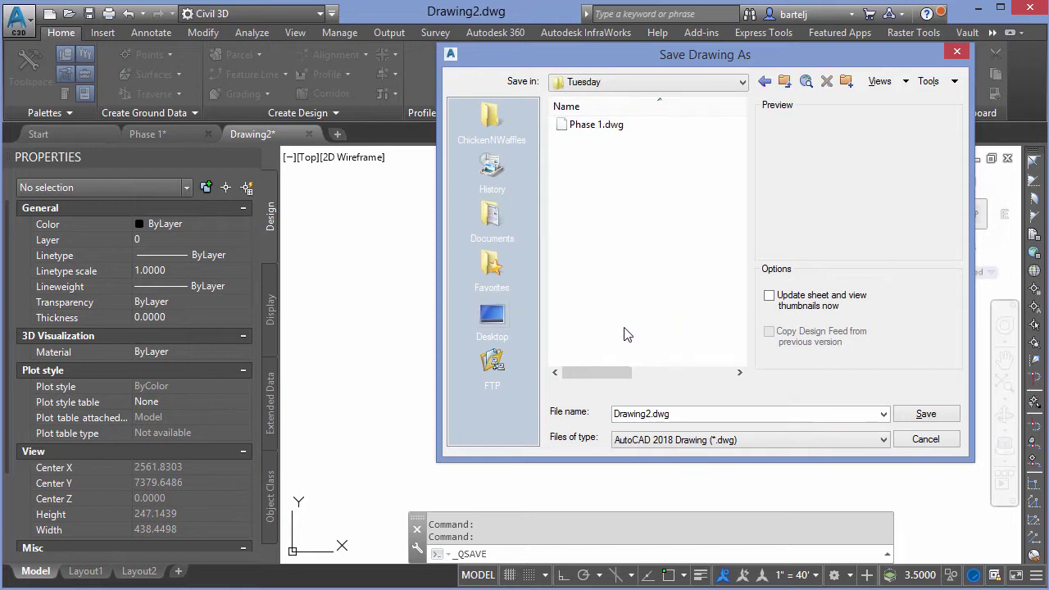
{"action": "double_click", "coordinate": [645, 413]}
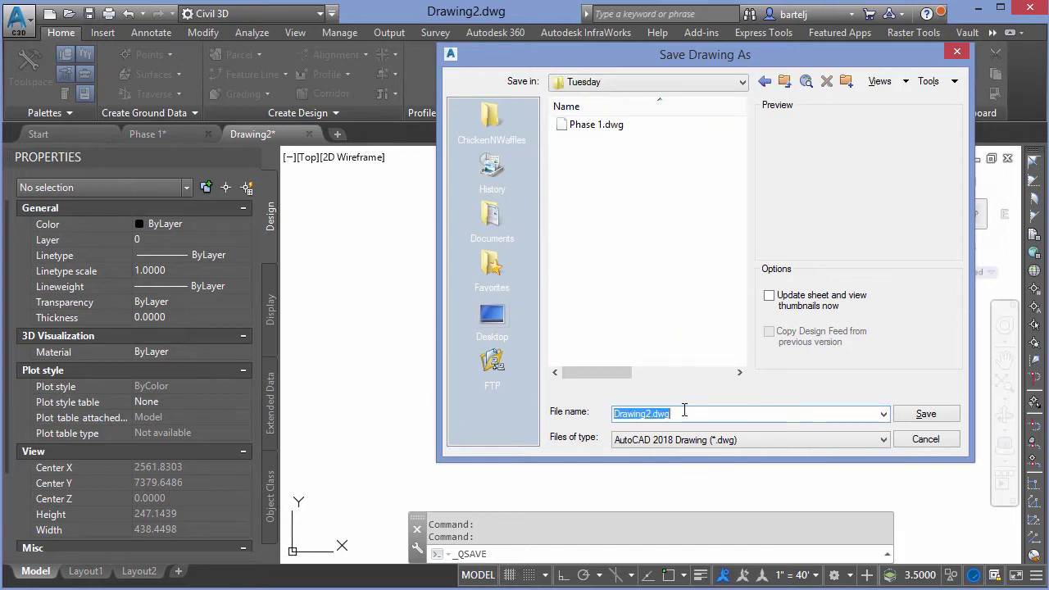
{"action": "type", "text": "SLide"}
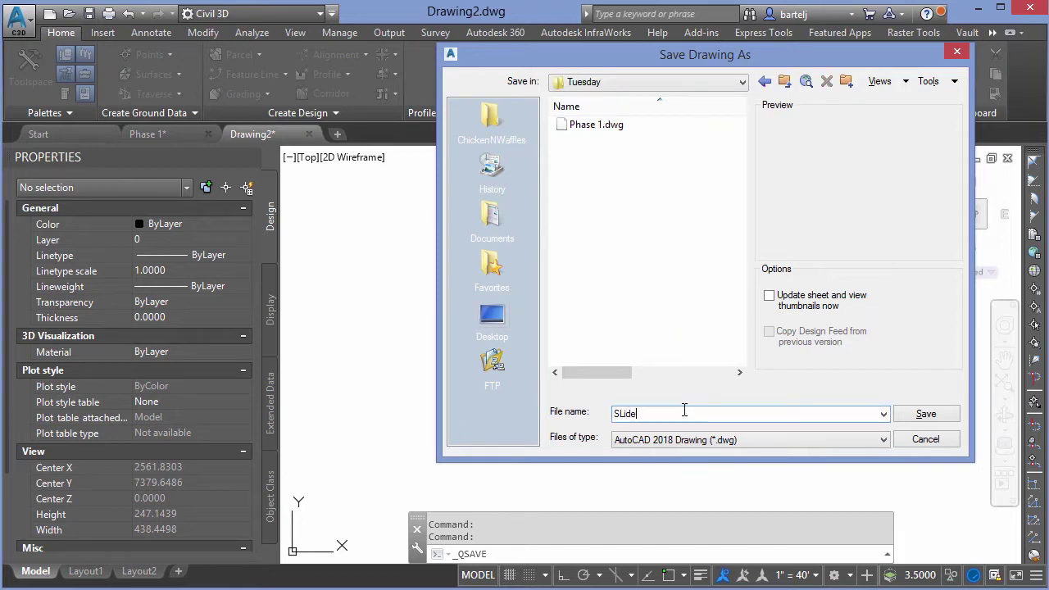
{"action": "key", "text": "BackSpace"}
{"action": "key", "text": "BackSpace"}
{"action": "type", "text": "LIDES"}
{"action": "left_click", "coordinate": [930, 414]}
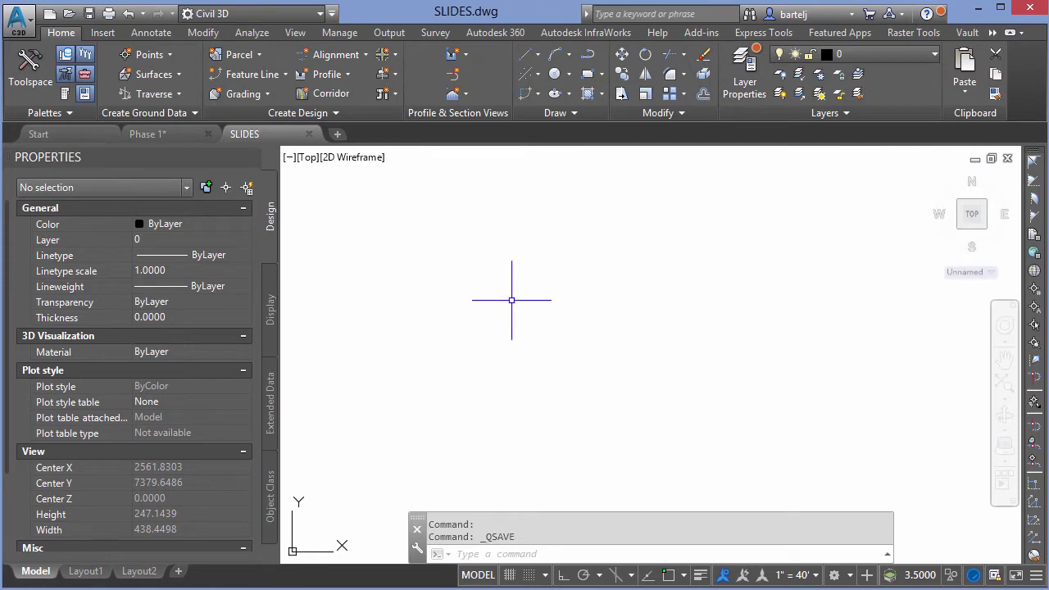
{"action": "left_click", "coordinate": [209, 134]}
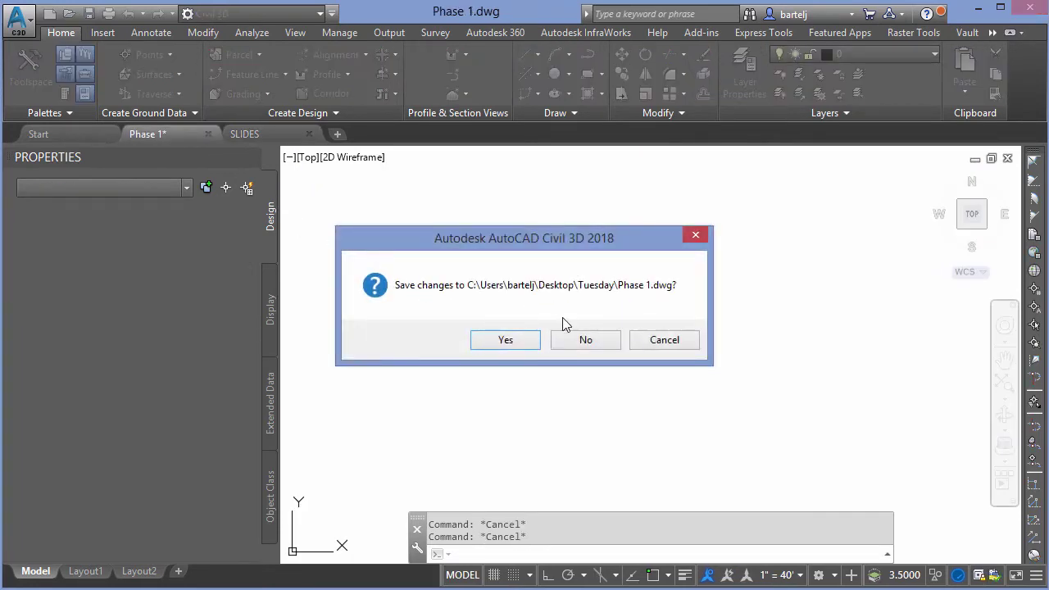
Discard Phase 1's changes and display slide 01.sld with VSLIDE
{"action": "left_click", "coordinate": [588, 340]}
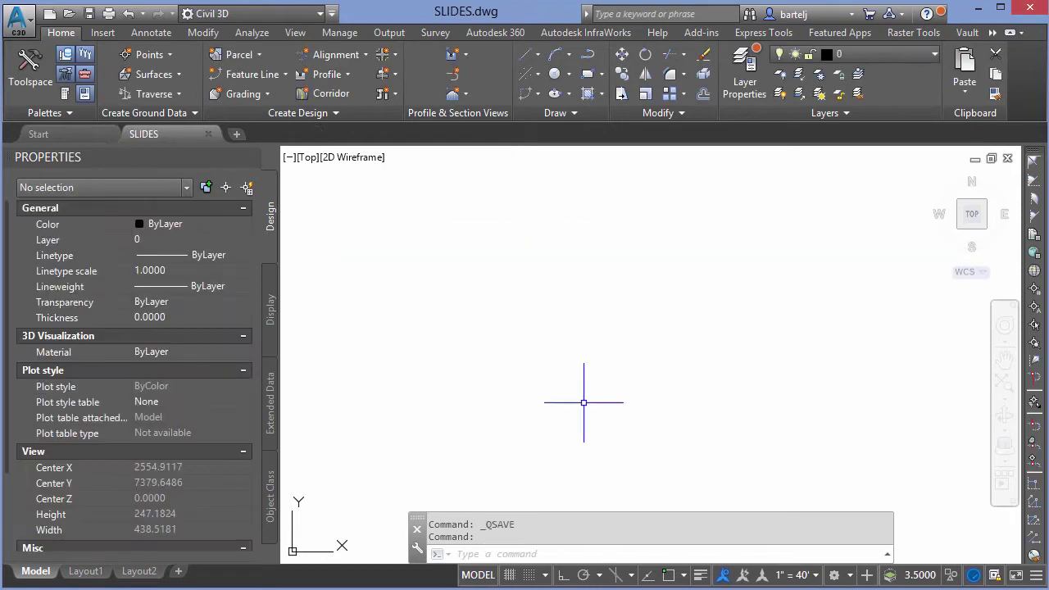
{"action": "type", "text": "VL"}
{"action": "key", "text": "BackSpace"}
{"action": "type", "text": "SLIDE"}
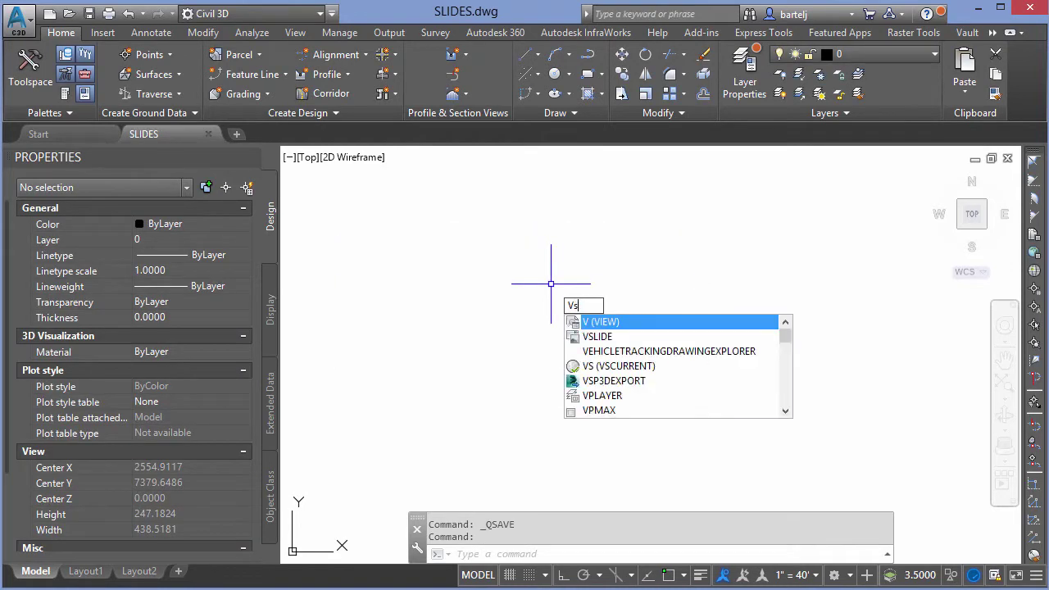
{"action": "key", "text": "Return"}
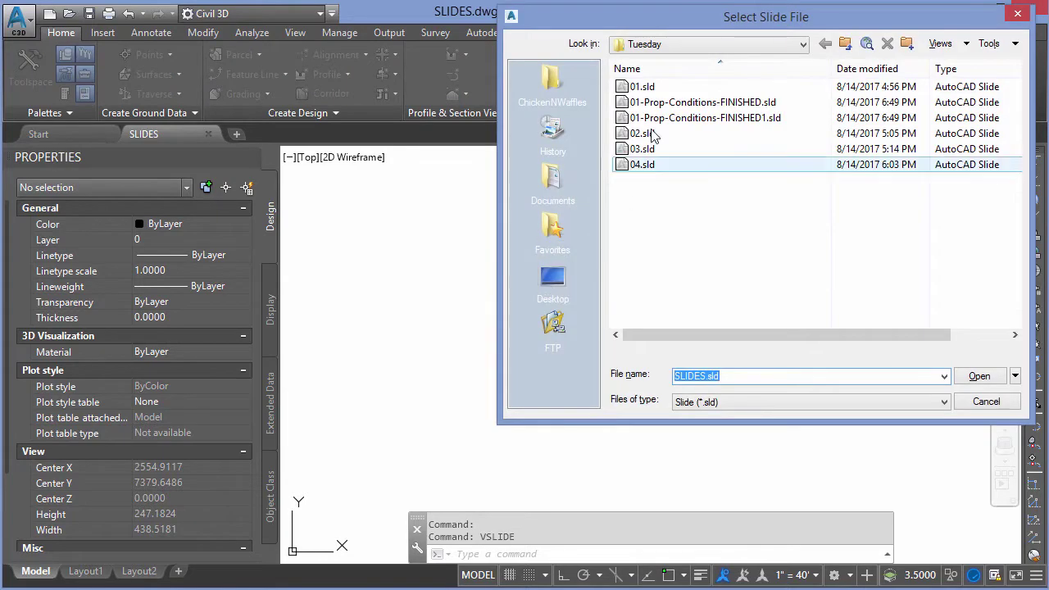
{"action": "left_click", "coordinate": [644, 86]}
{"action": "left_click", "coordinate": [980, 377]}
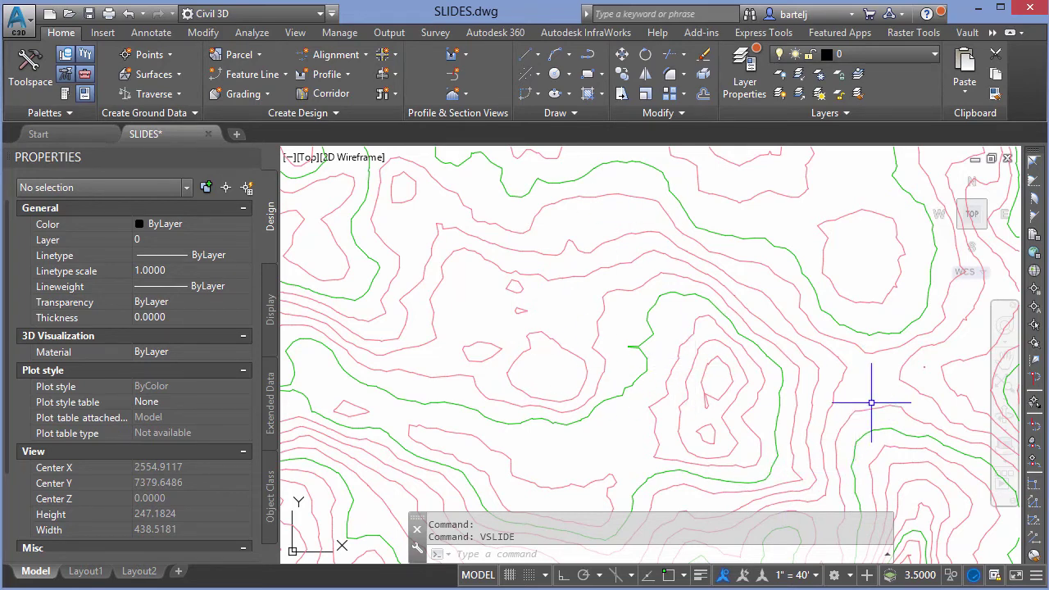
Repeat VSLIDE to show slides 02.sld, 03.sld and 04.sld in turn
{"action": "key", "text": "Return"}
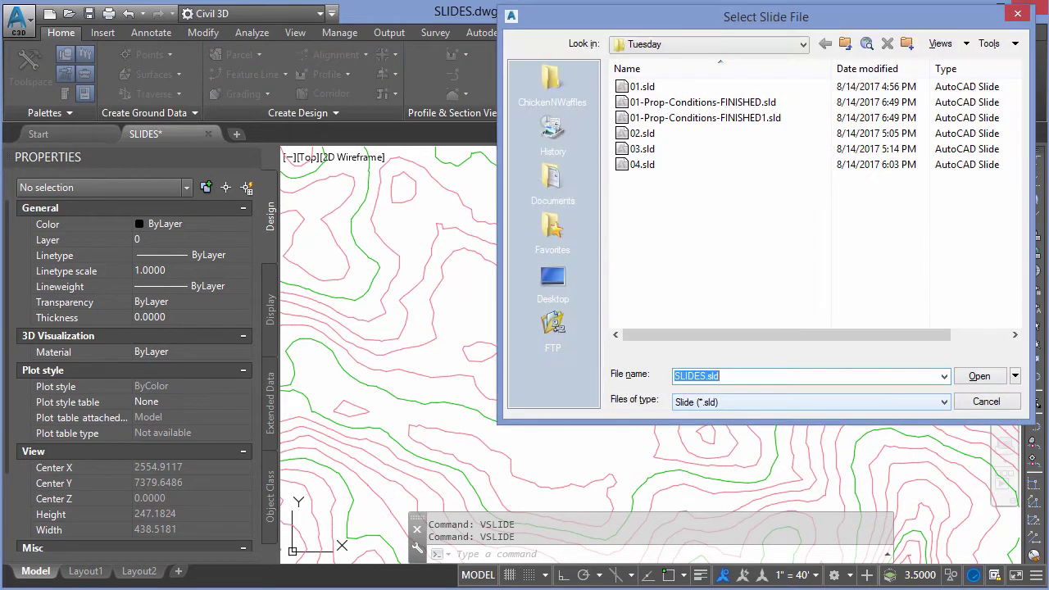
{"action": "left_click", "coordinate": [672, 134]}
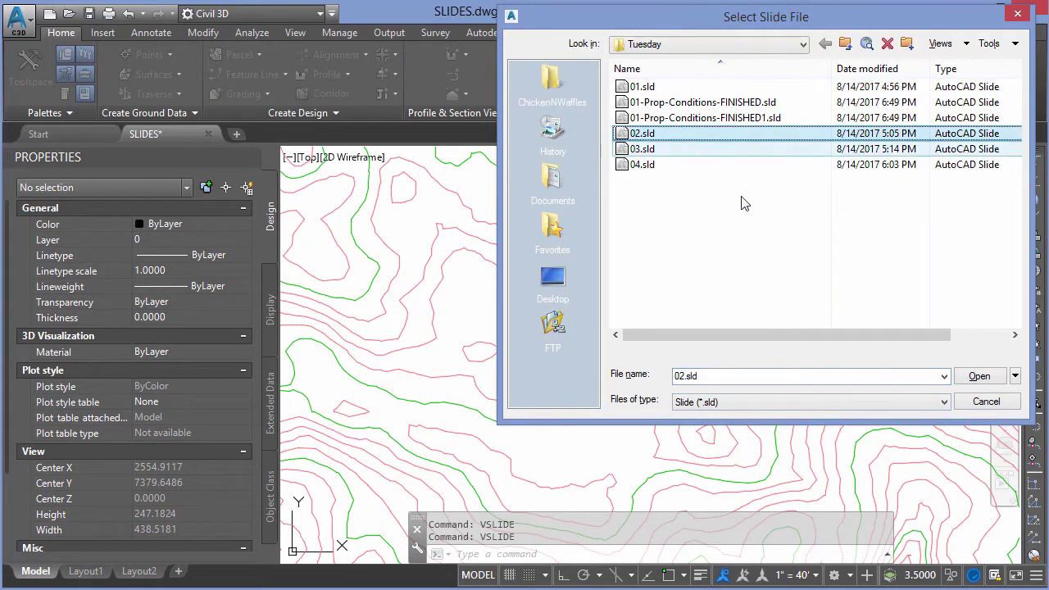
{"action": "left_click", "coordinate": [978, 377]}
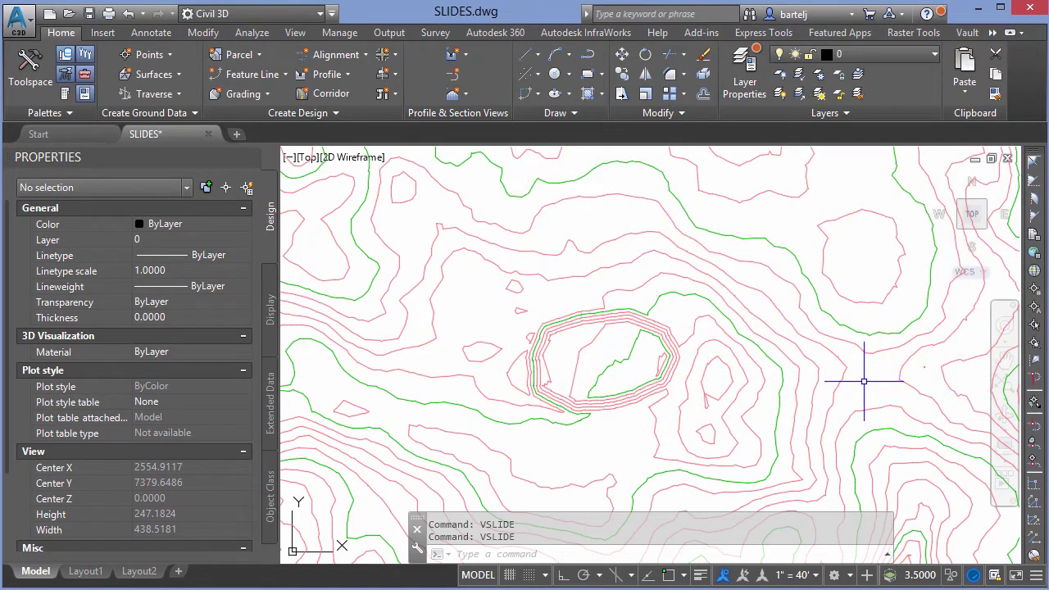
{"action": "right_click", "coordinate": [864, 383]}
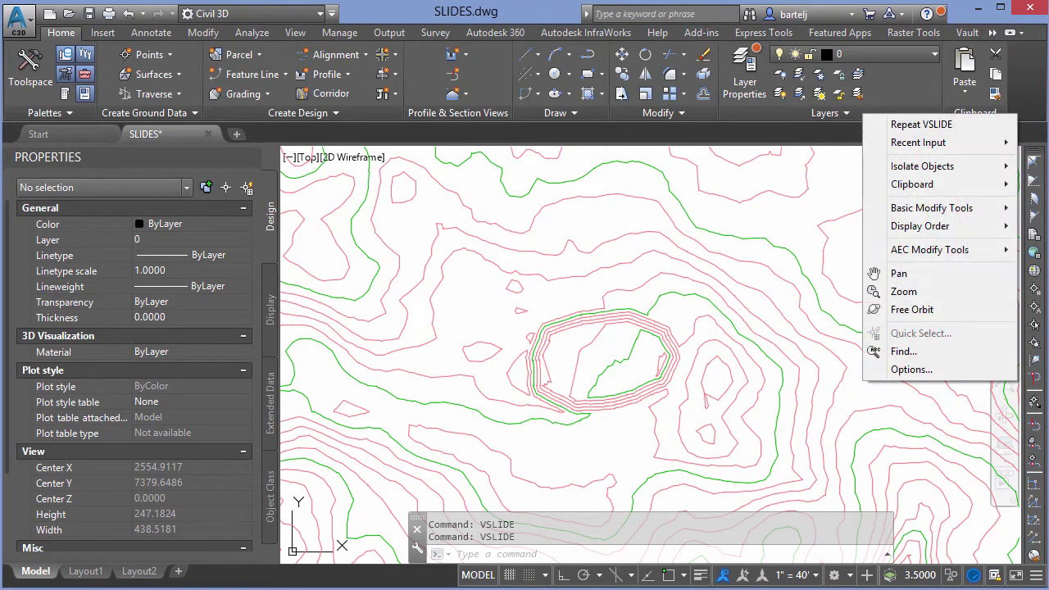
{"action": "left_click", "coordinate": [918, 125]}
{"action": "left_click", "coordinate": [642, 148]}
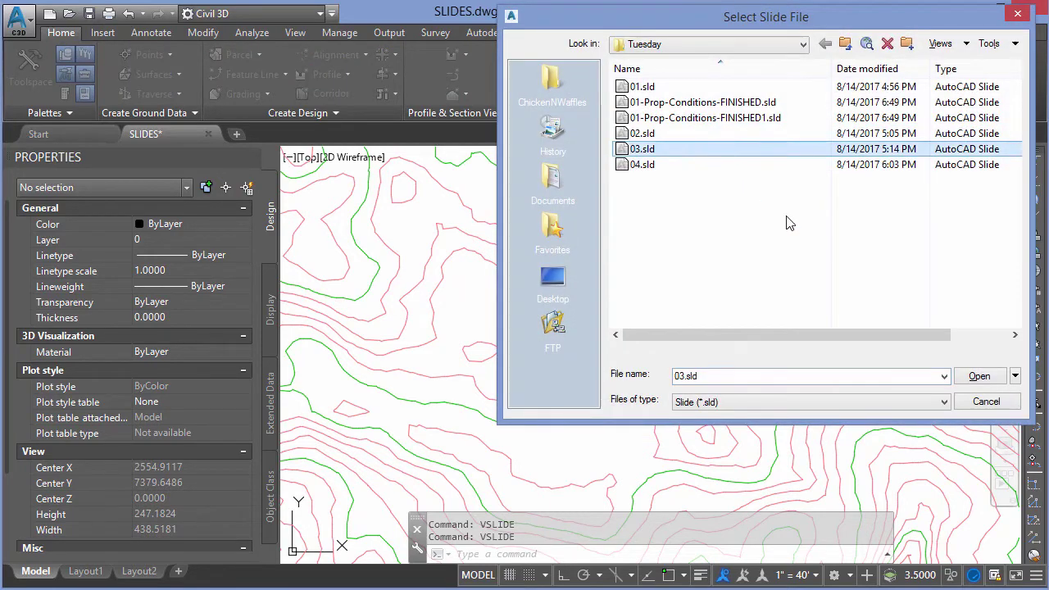
{"action": "left_click", "coordinate": [980, 377]}
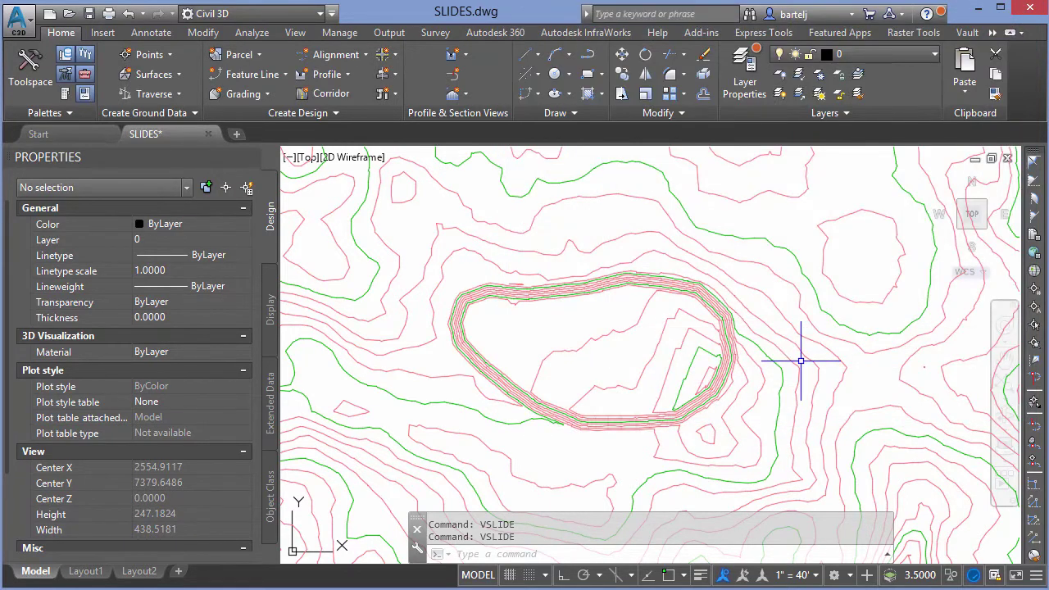
{"action": "right_click", "coordinate": [810, 343]}
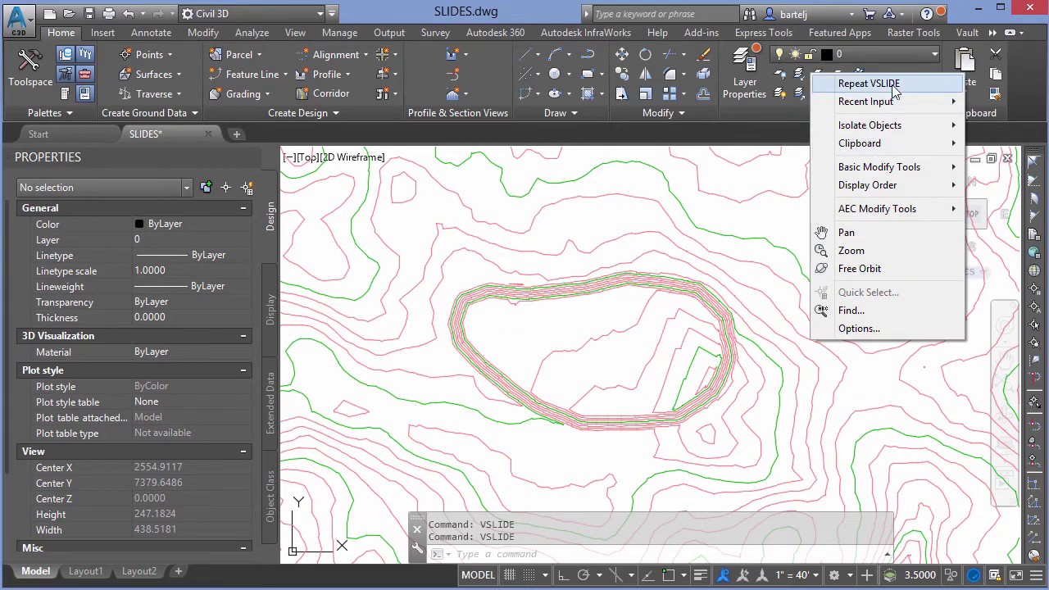
{"action": "left_click", "coordinate": [893, 88]}
{"action": "left_click", "coordinate": [638, 164]}
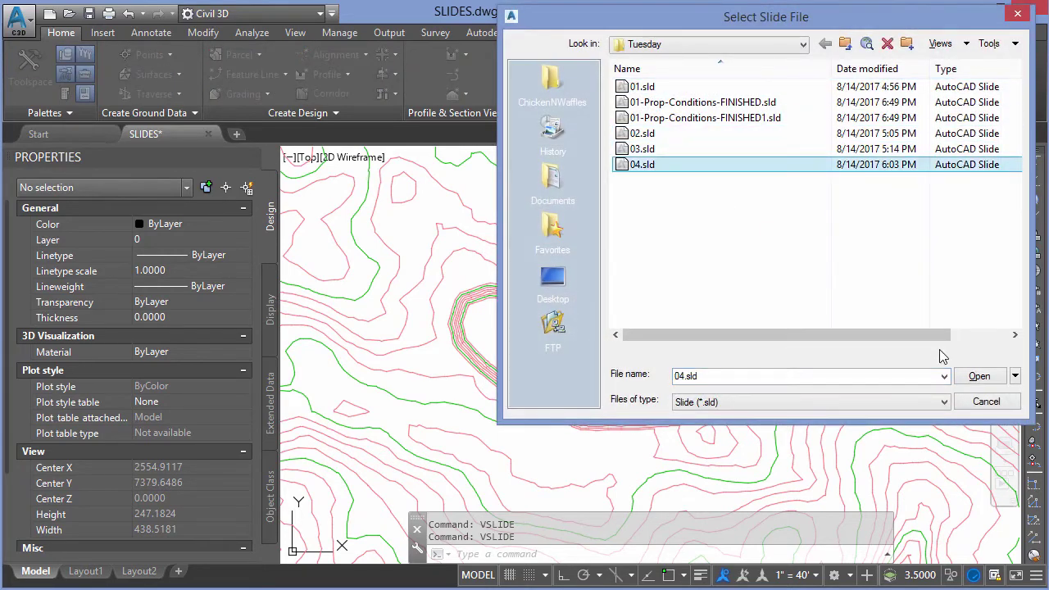
{"action": "left_click", "coordinate": [976, 377]}
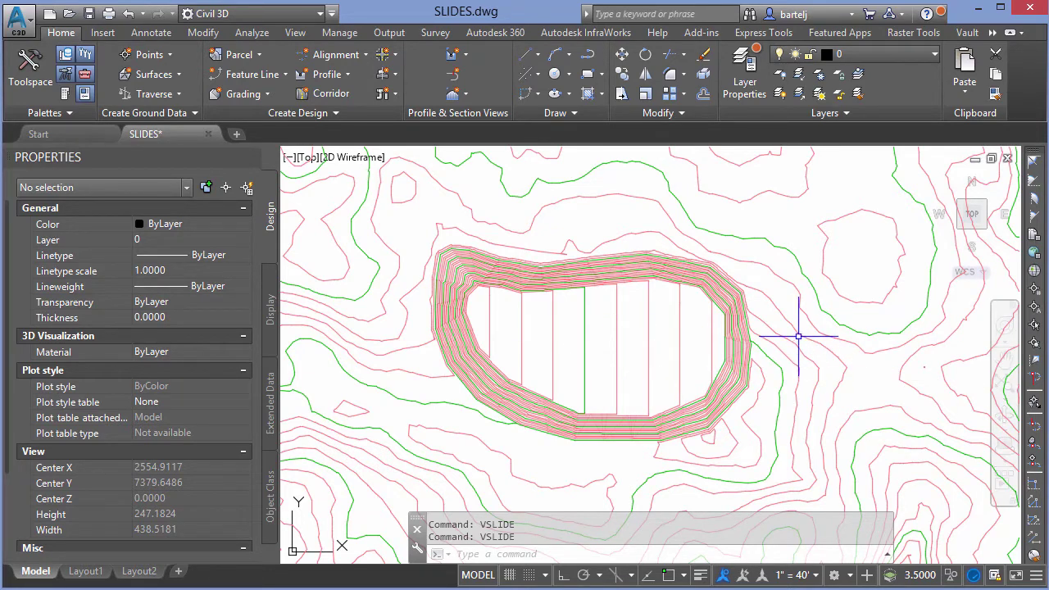
Clear slide 04 from the view and bring the empty New Text Document (5).txt over the drawing
{"action": "middle_click_drag", "start_coordinate": [804, 300], "coordinate": [799, 302]}
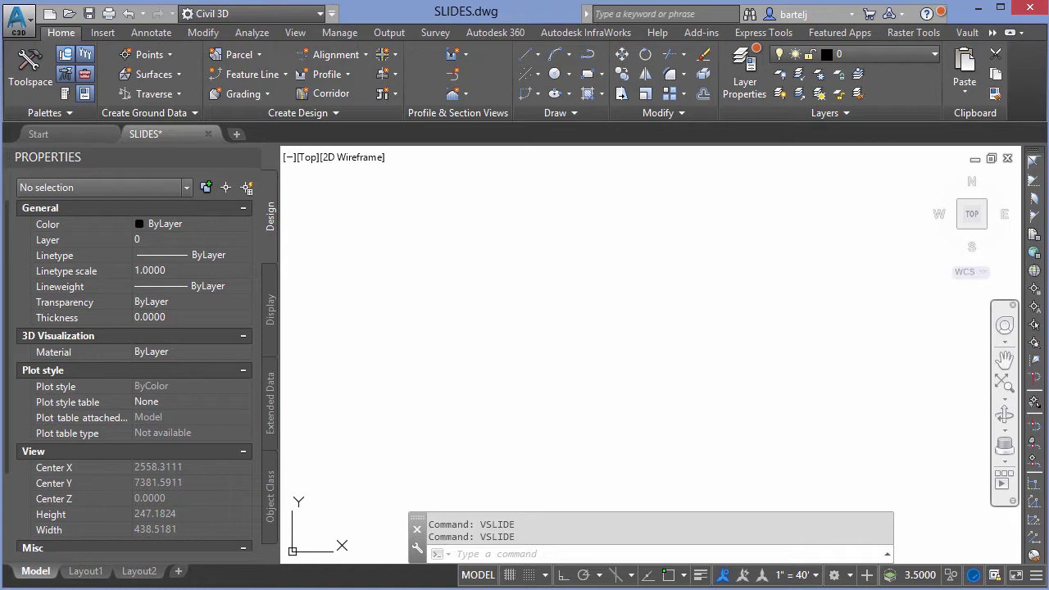
{"action": "left_click_drag", "start_coordinate": [1048, 42], "coordinate": [229, 40]}
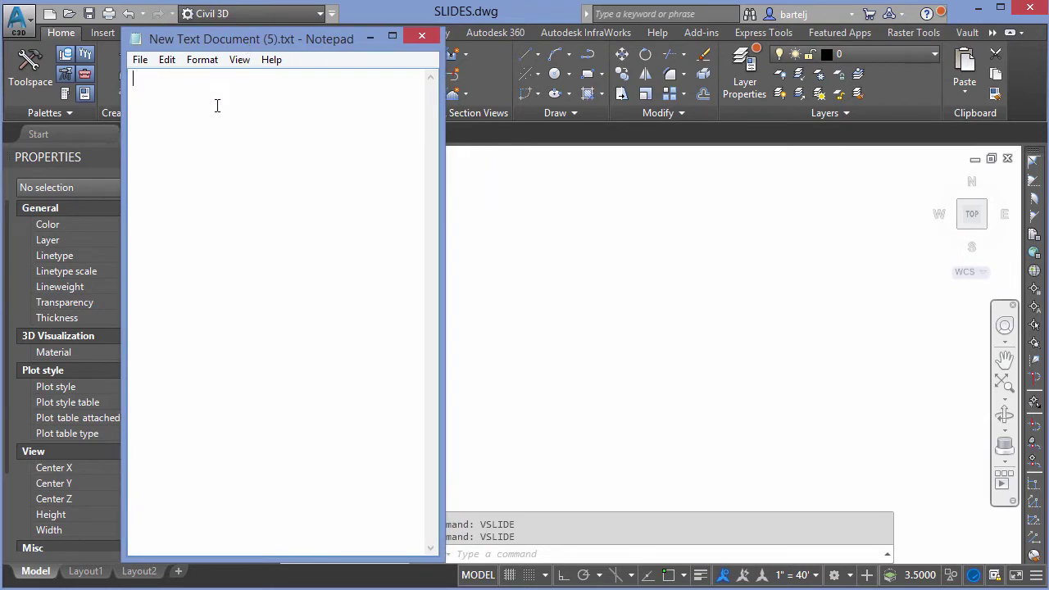
Type the lines VSLIDE 01, VSLIDE 02, VSLIDE 03 and VSLIDE 04
{"action": "type", "text": "VSLIDE 01"}
{"action": "key", "text": "Return"}
{"action": "type", "text": "VSLIDE 02"}
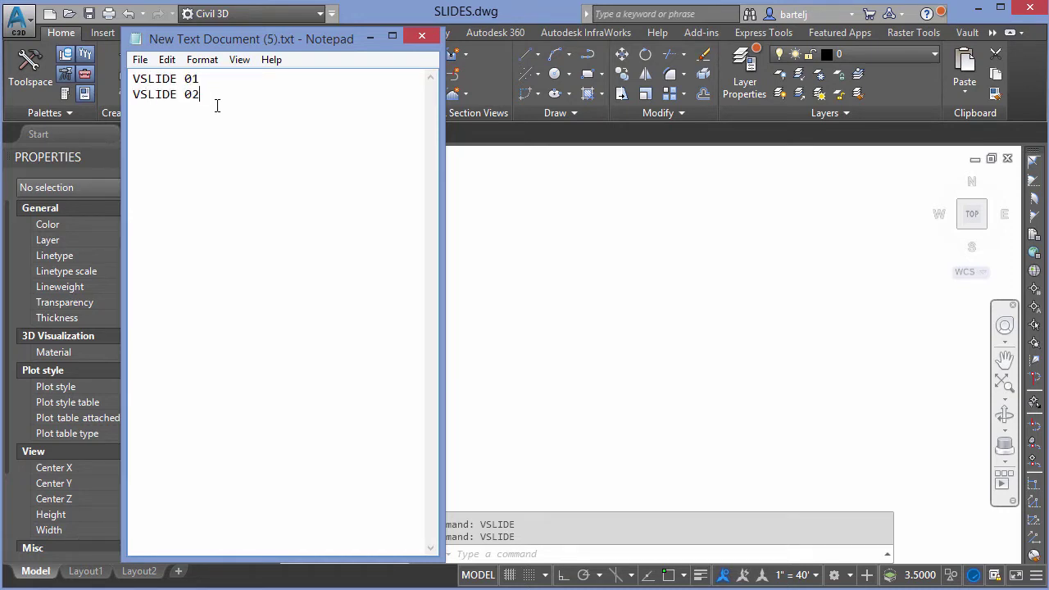
{"action": "key", "text": "Return"}
{"action": "type", "text": "VSLIDE 03"}
{"action": "key", "text": "Return"}
{"action": "type", "text": "VSLIDE 0"}
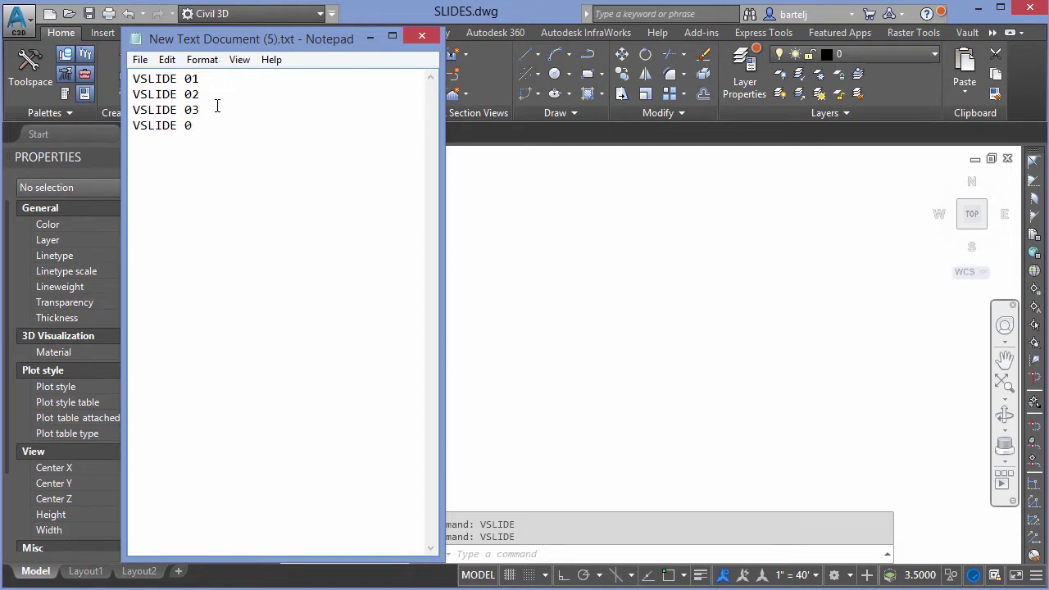
{"action": "type", "text": "4"}
Add a DELAY 4000 line after VSLIDE 01
{"action": "left_click", "coordinate": [205, 79]}
{"action": "key", "text": "Return"}
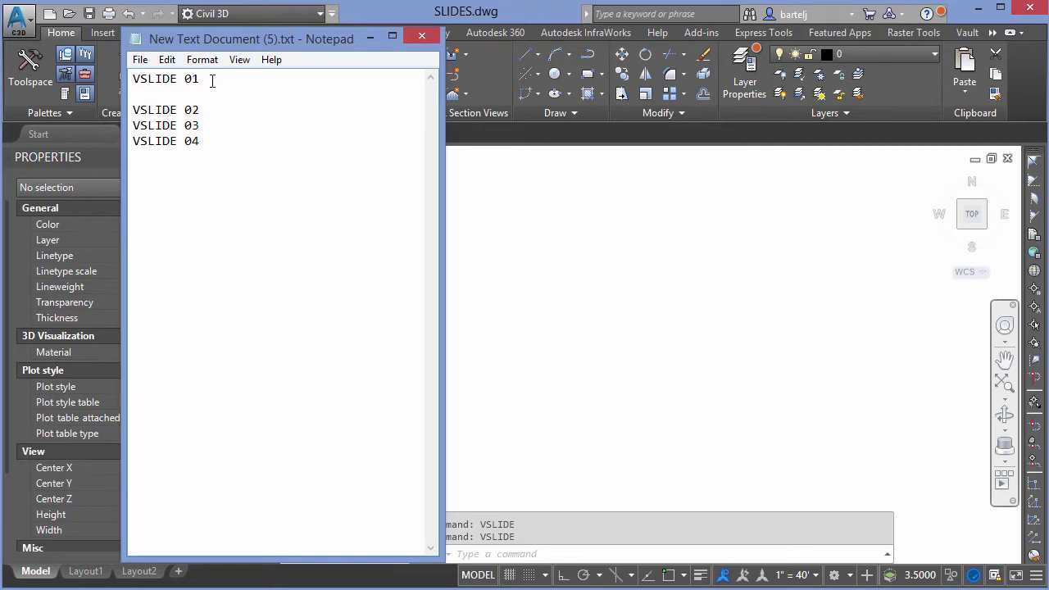
{"action": "type", "text": "DELAY 4000"}
Copy DELAY 4000 and paste it after VSLIDE 02 and VSLIDE 03
{"action": "left_click_drag", "start_coordinate": [209, 94], "coordinate": [137, 96]}
{"action": "key", "text": "ctrl+c"}
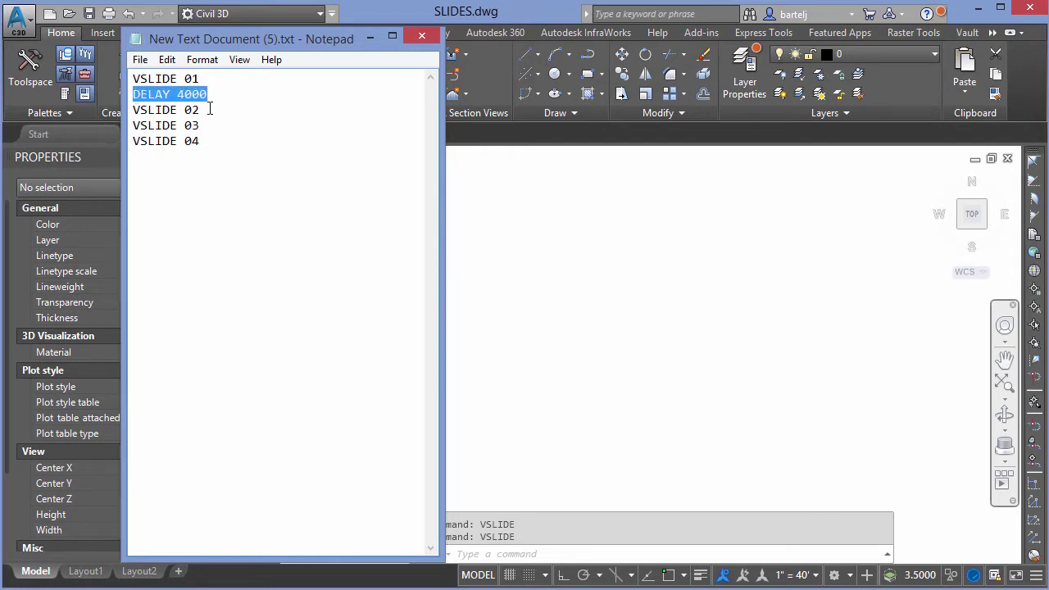
{"action": "left_click", "coordinate": [207, 109]}
{"action": "key", "text": "Return"}
{"action": "key", "text": "ctrl+v"}
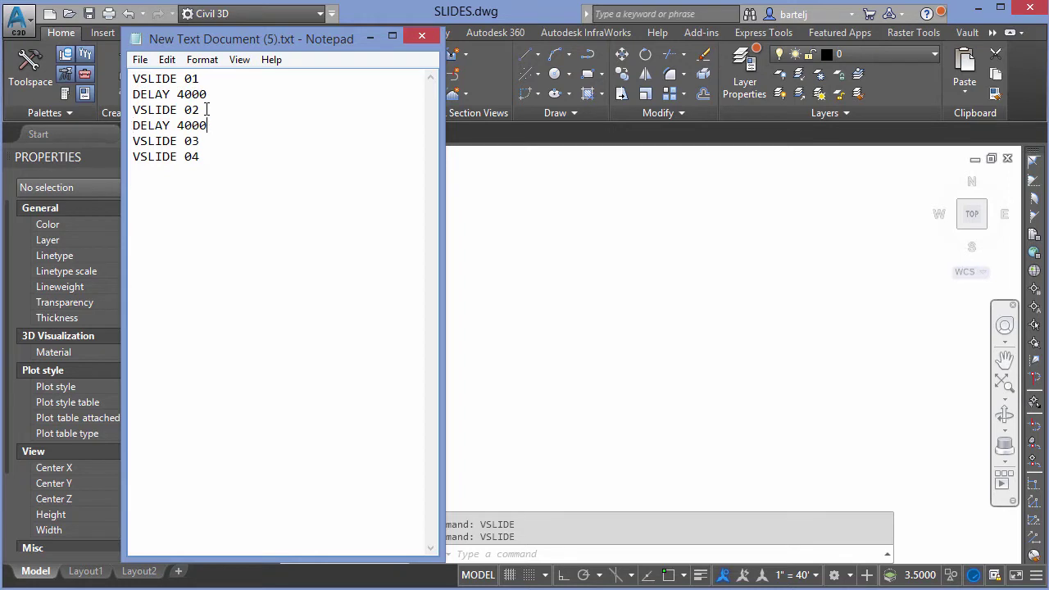
{"action": "key", "text": "Return"}
{"action": "key", "text": "ctrl+v"}
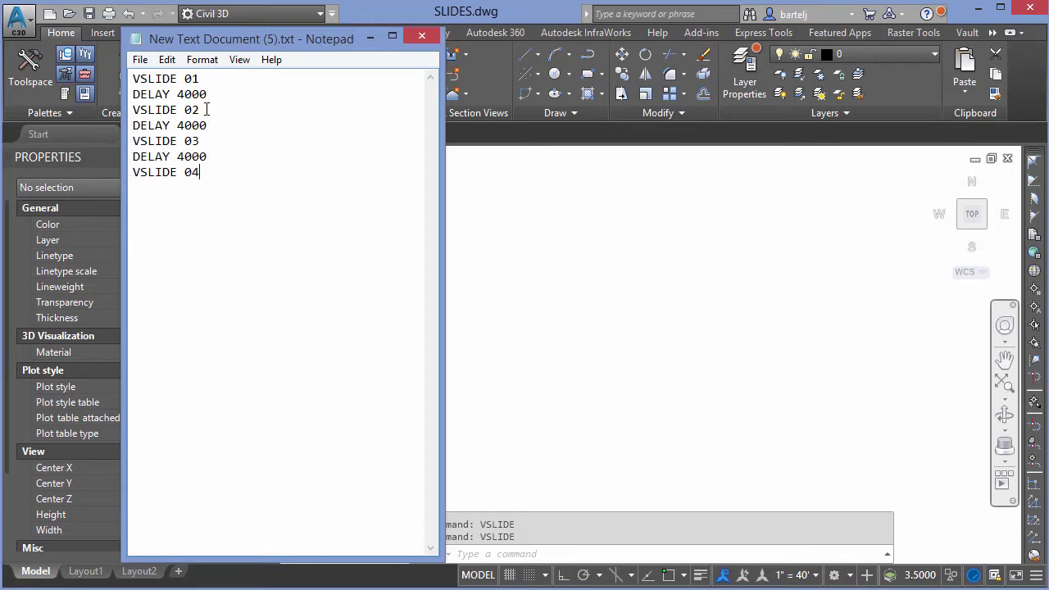
Paste DELAY 4000 after VSLIDE 04 and type RSCRIPT as the final line
{"action": "key", "text": "Return"}
{"action": "key", "text": "ctrl+v"}
{"action": "type", "text": "RSCRIP"}
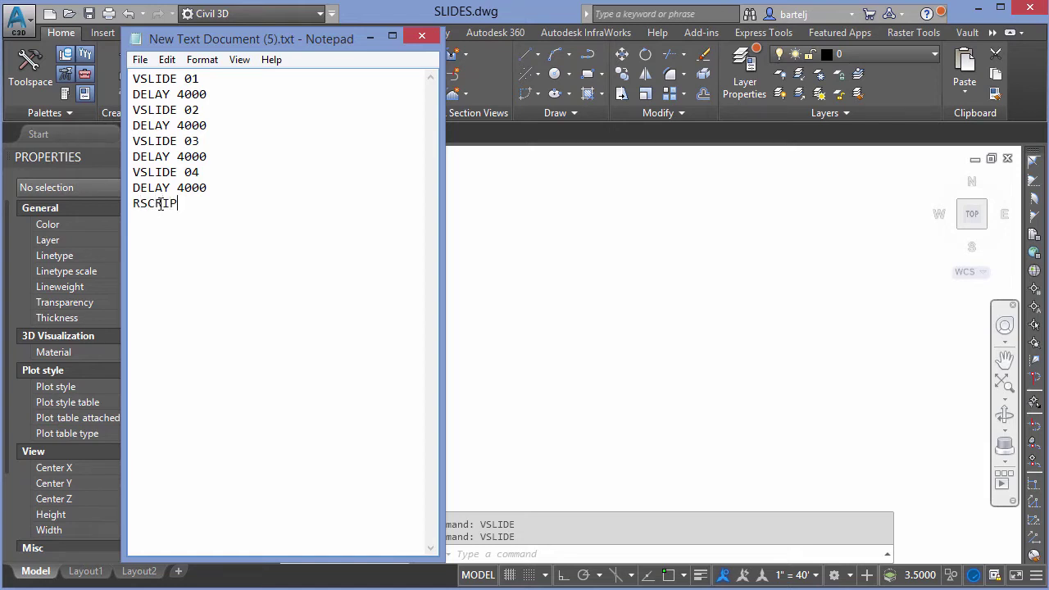
{"action": "type", "text": "T"}
Save the script as DEMO.scr, type All Files, in the Desktop's Tuesday folder
{"action": "left_click", "coordinate": [141, 62]}
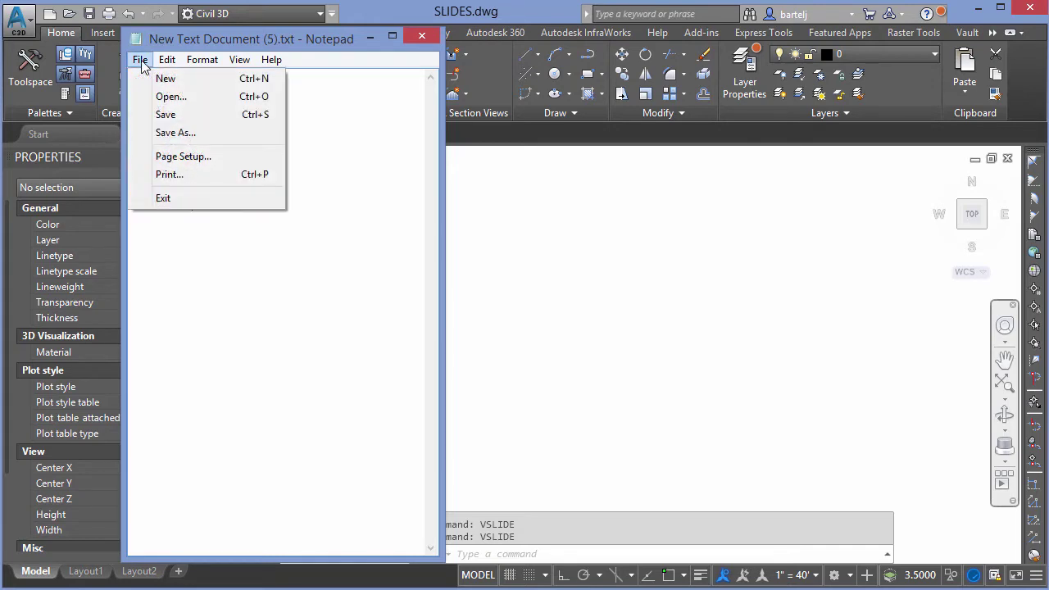
{"action": "left_click", "coordinate": [178, 133]}
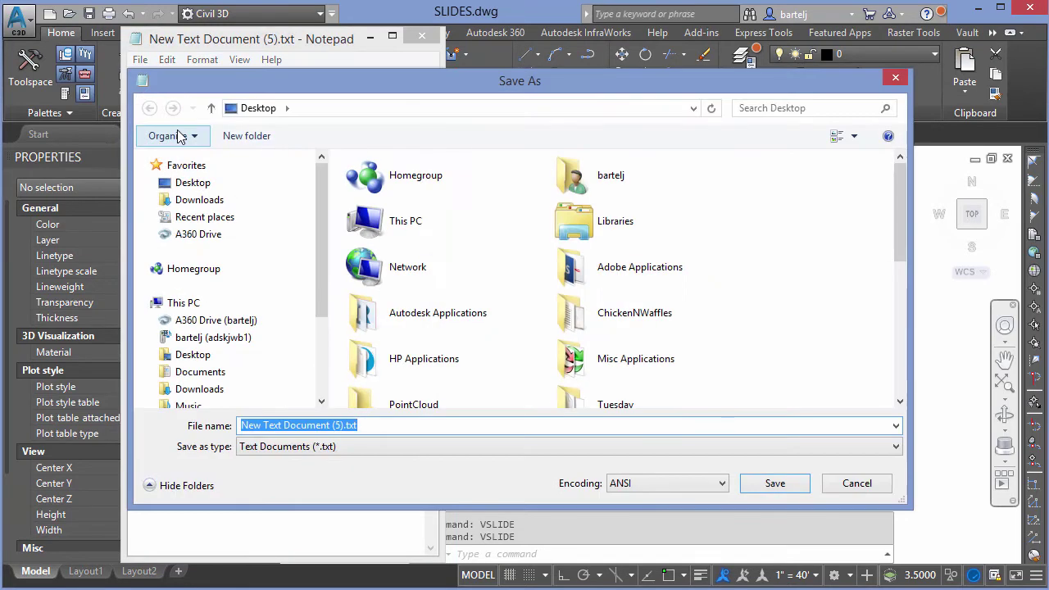
{"action": "left_click", "coordinate": [342, 446]}
{"action": "left_click", "coordinate": [312, 475]}
{"action": "left_click_drag", "start_coordinate": [320, 266], "coordinate": [319, 346]}
{"action": "left_click", "coordinate": [201, 230]}
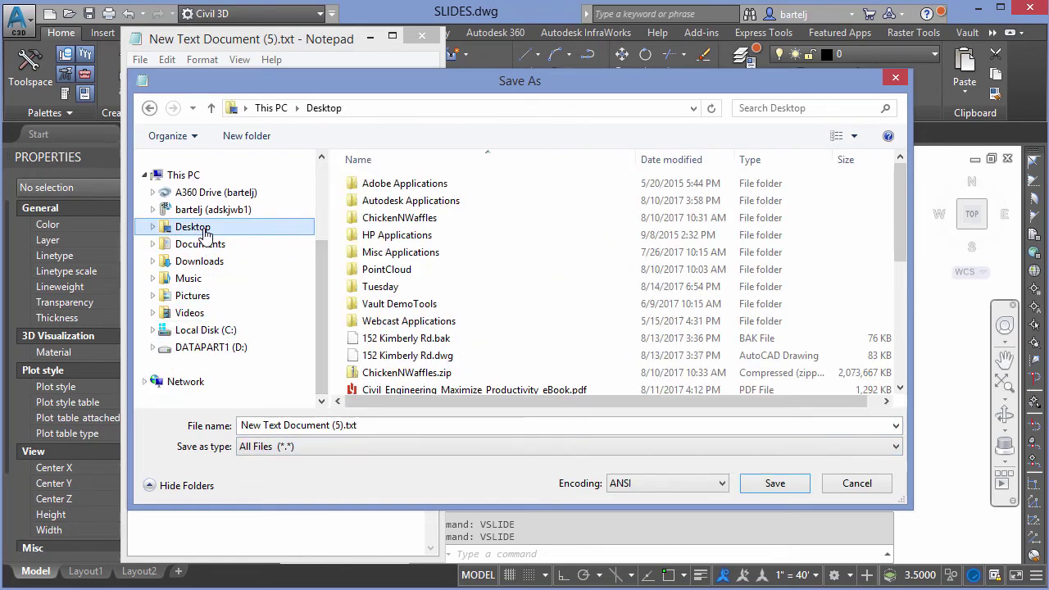
{"action": "double_click", "coordinate": [379, 289]}
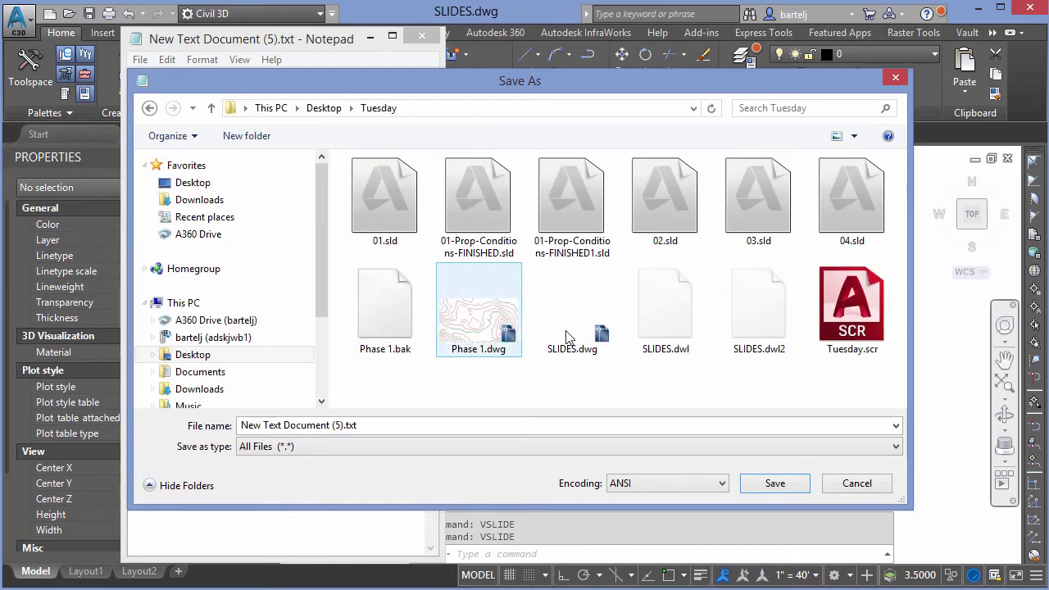
{"action": "left_click", "coordinate": [363, 424]}
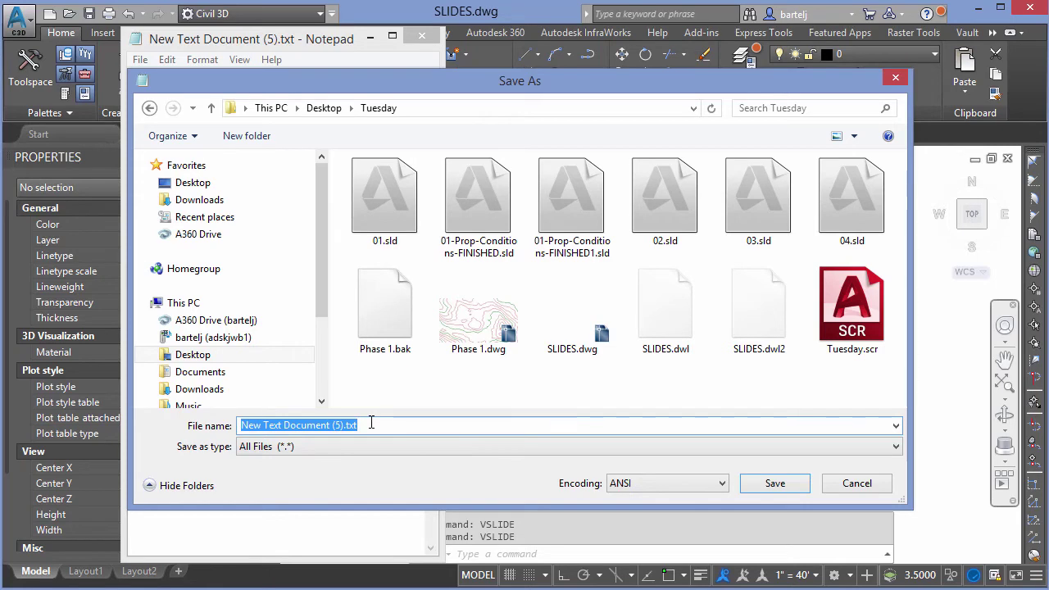
{"action": "type", "text": "DEMO.scr"}
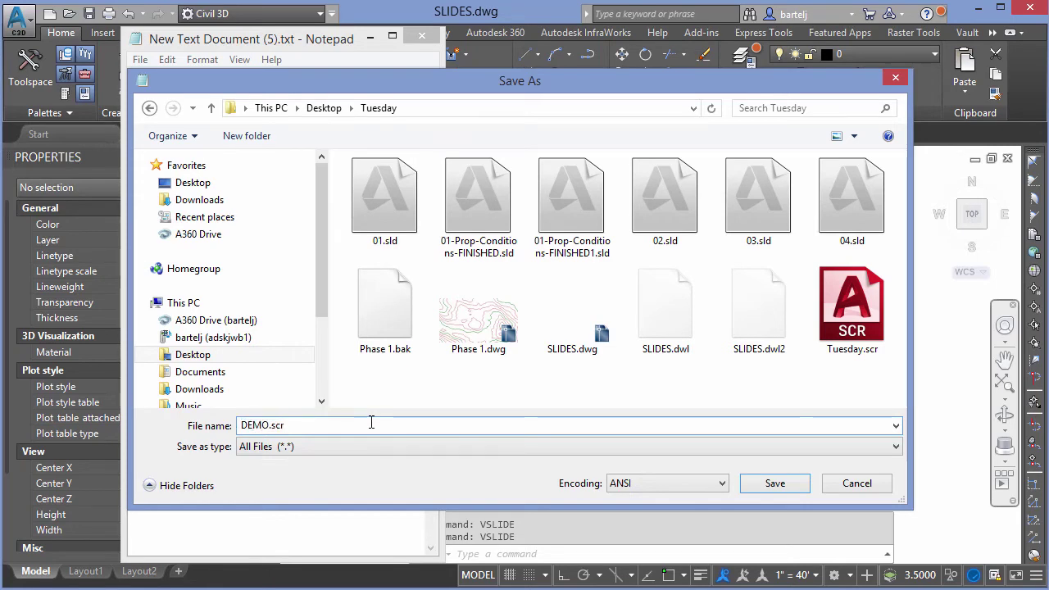
{"action": "left_click", "coordinate": [757, 486]}
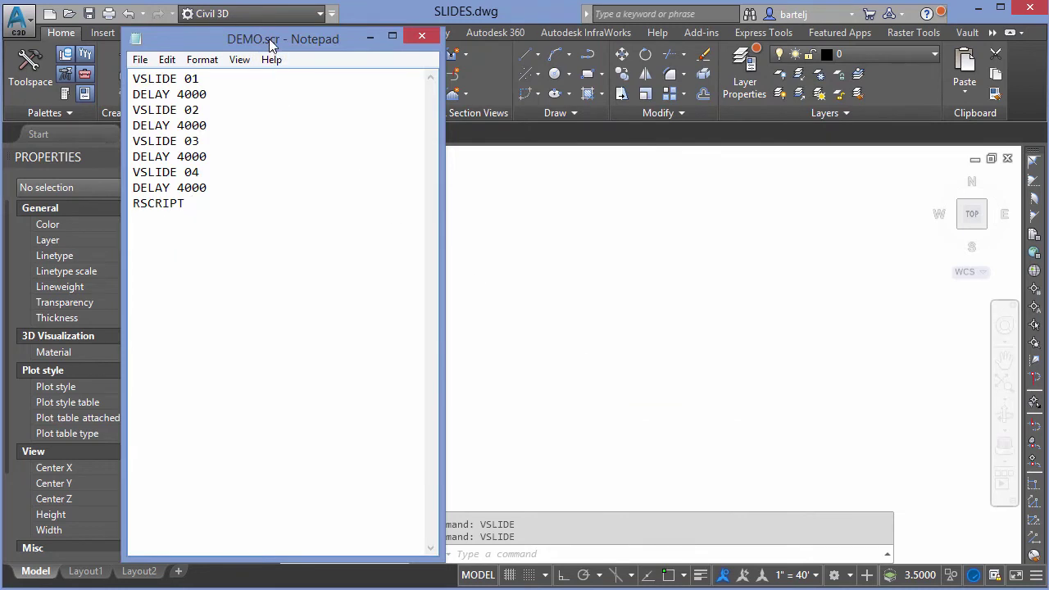
Drag DEMO.scr from Desktop > Tuesday onto the SLIDES drawing to run it
{"action": "left_click_drag", "start_coordinate": [268, 37], "coordinate": [1048, 1]}
{"action": "key", "text": "alt+Tab"}
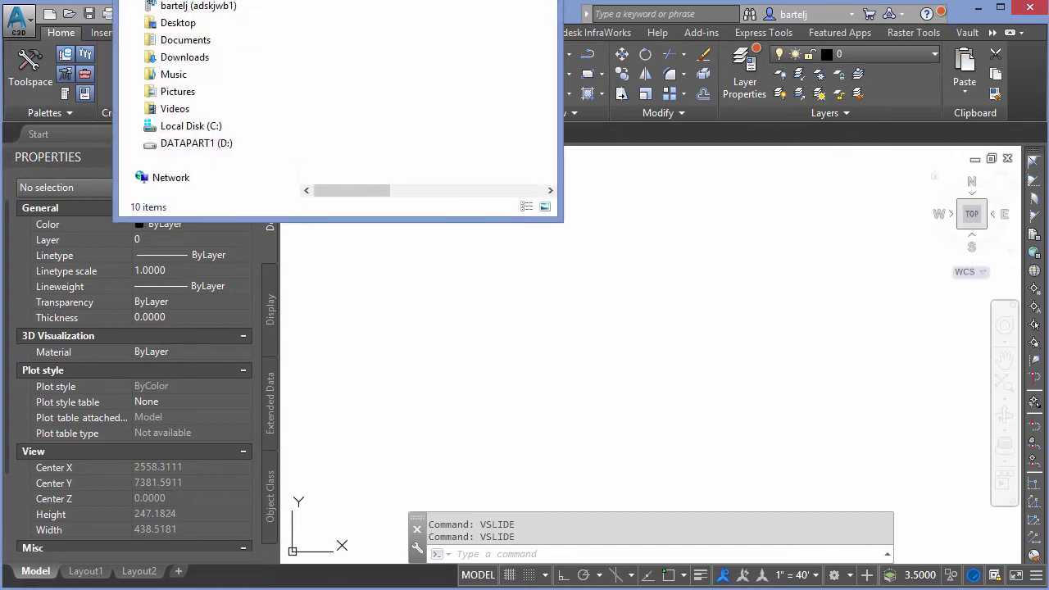
{"action": "mouse_move", "coordinate": [395, 2]}
{"action": "left_mouse_down"}
{"action": "mouse_move", "coordinate": [341, 36]}
{"action": "mouse_move", "coordinate": [334, 59]}
{"action": "left_mouse_up"}
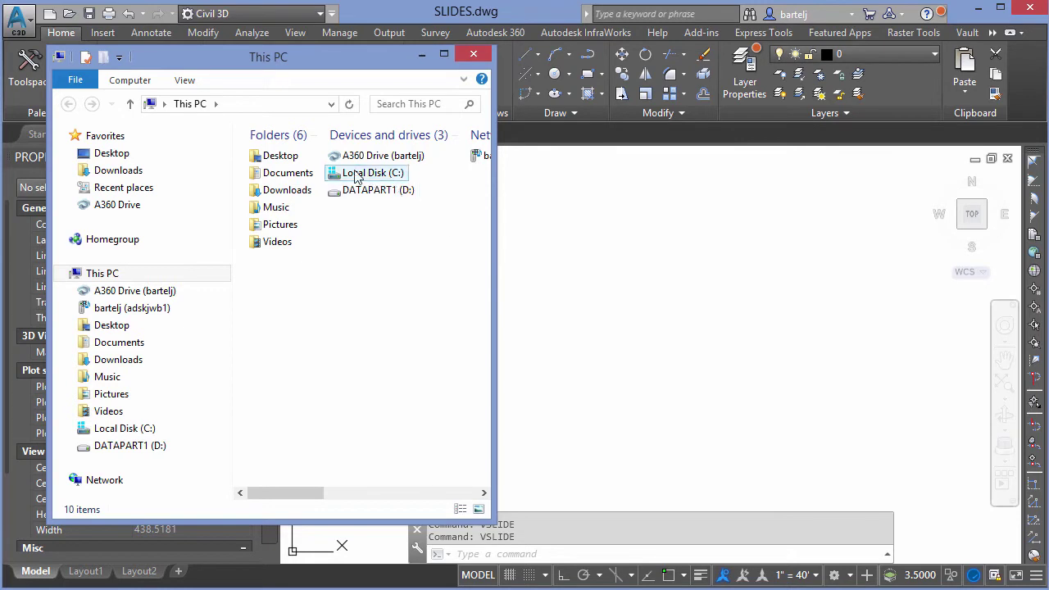
{"action": "double_click", "coordinate": [279, 157]}
{"action": "double_click", "coordinate": [284, 467]}
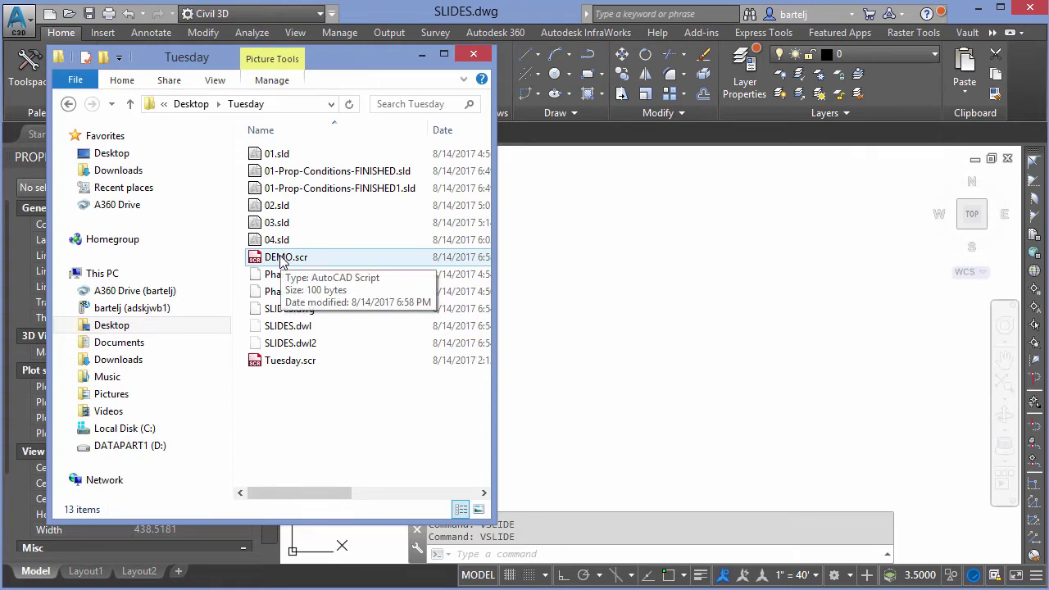
{"action": "mouse_move", "coordinate": [282, 259]}
{"action": "left_mouse_down"}
{"action": "mouse_move", "coordinate": [499, 257]}
{"action": "mouse_move", "coordinate": [632, 300]}
{"action": "left_mouse_up"}
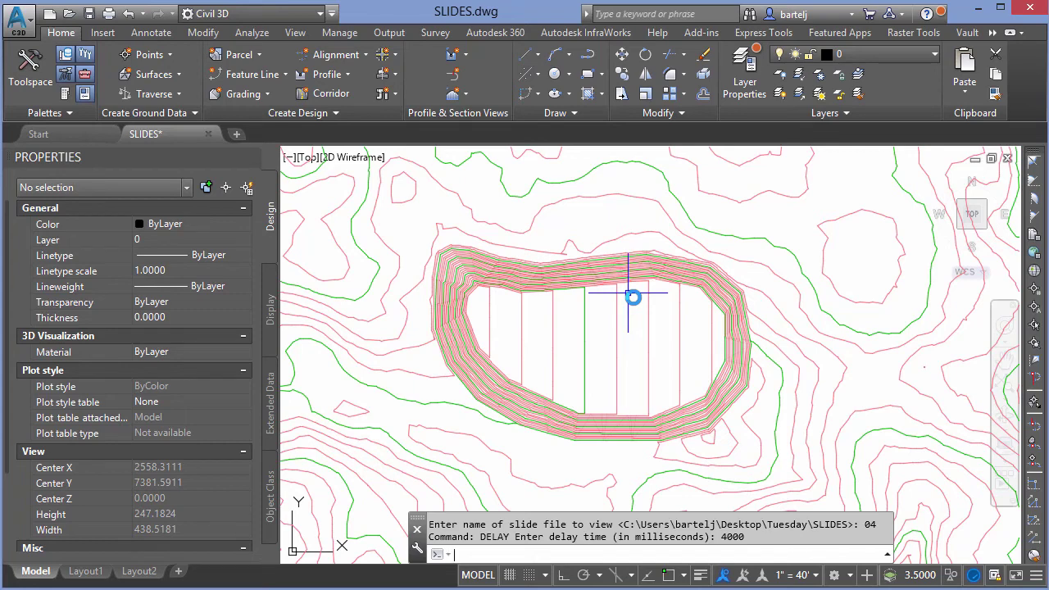
Enter RESUME to continue the interrupted DEMO slide script
{"action": "type", "text": "RESUME"}
{"action": "key", "text": "Return"}
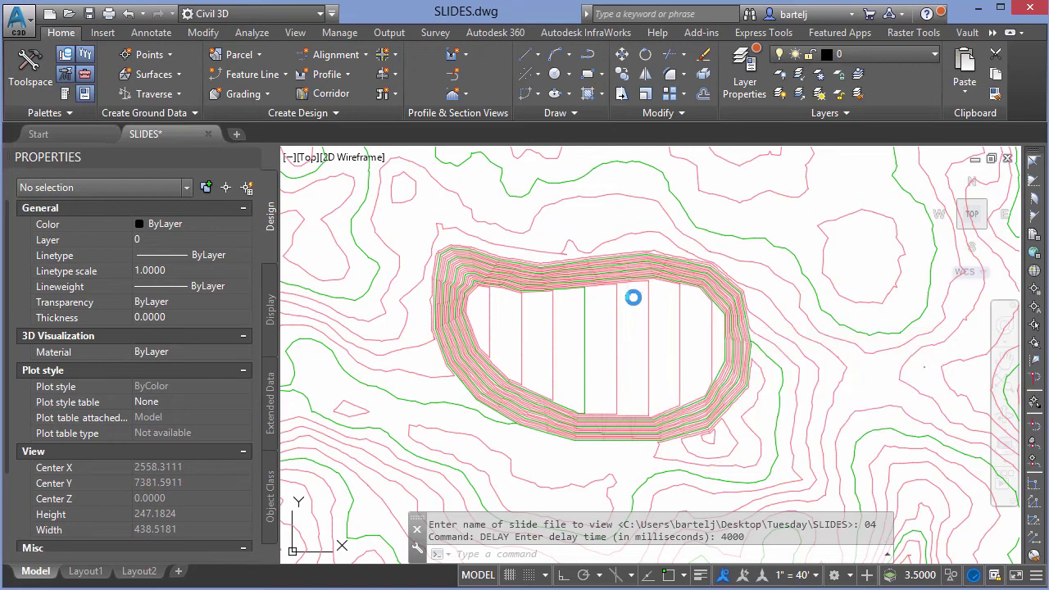